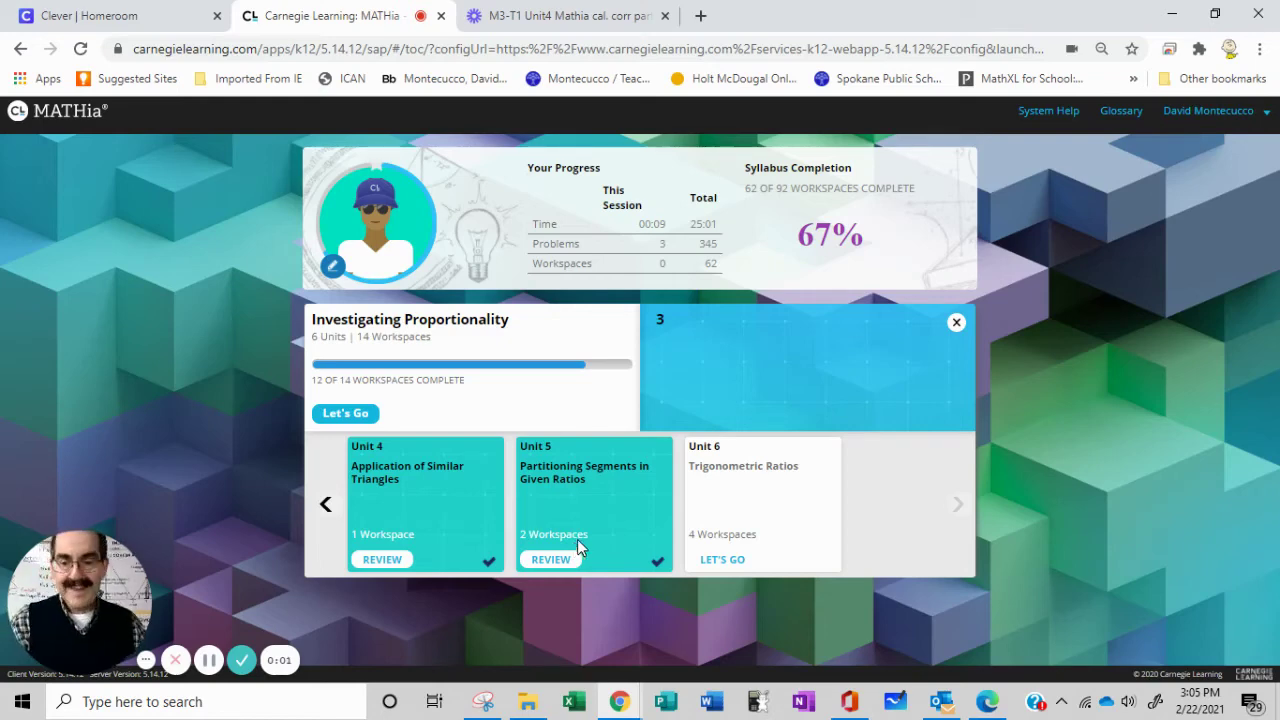
# Open Unit 6 Trigonometric Ratios and start workspace 3, Using One Trigonometric Ratio to Solve Problems
pyautogui.click(727, 562)
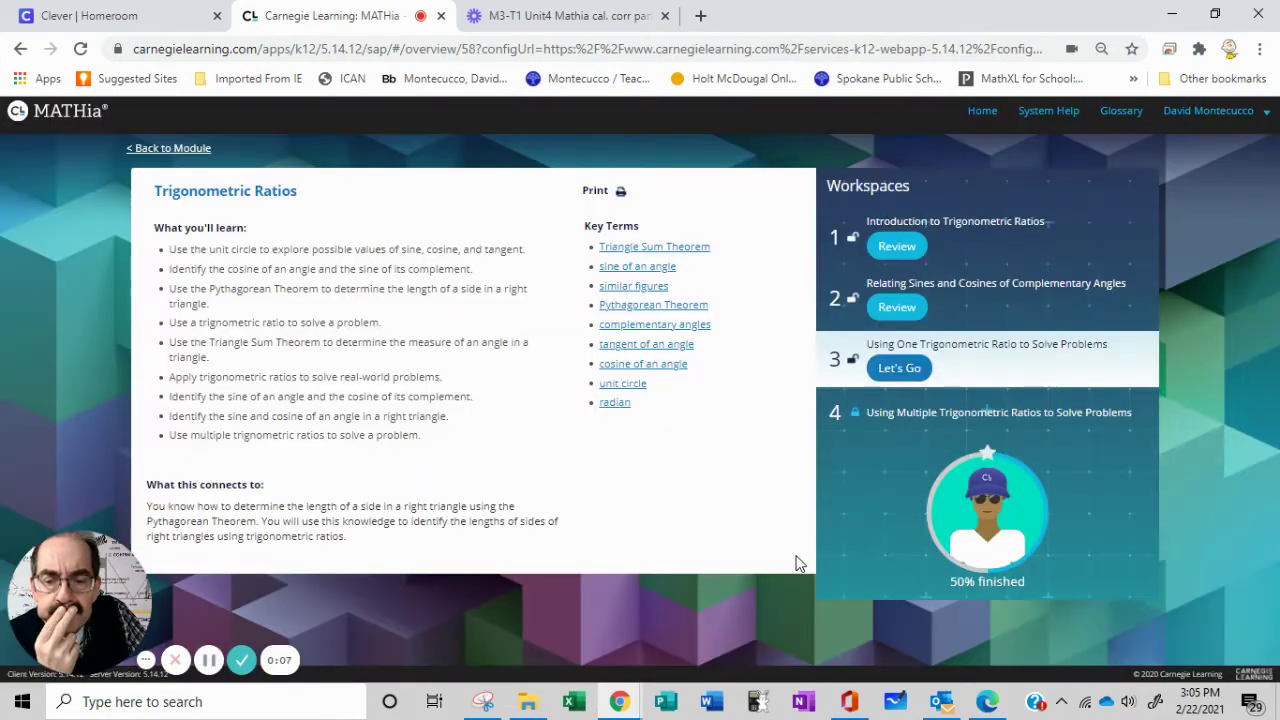
pyautogui.click(897, 371)
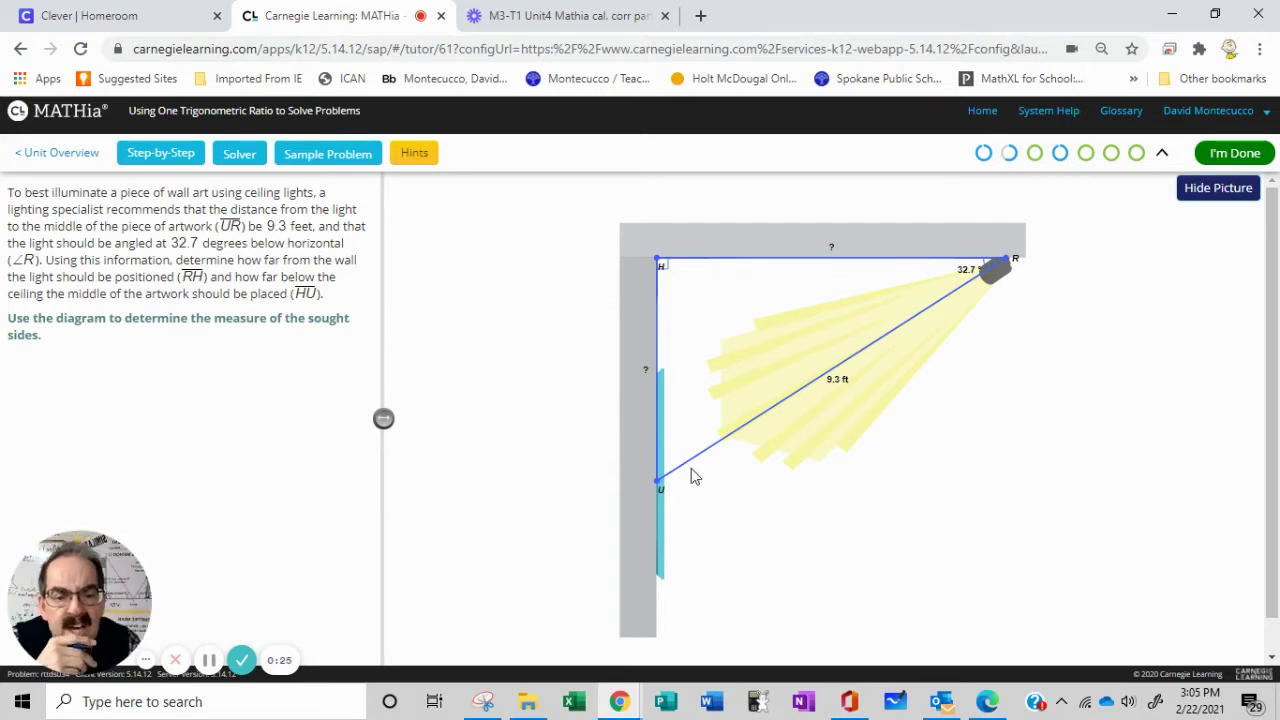
# For side HU, calculate using a trigonometric ratio with sine of 32.7°
pyautogui.click(655, 370)
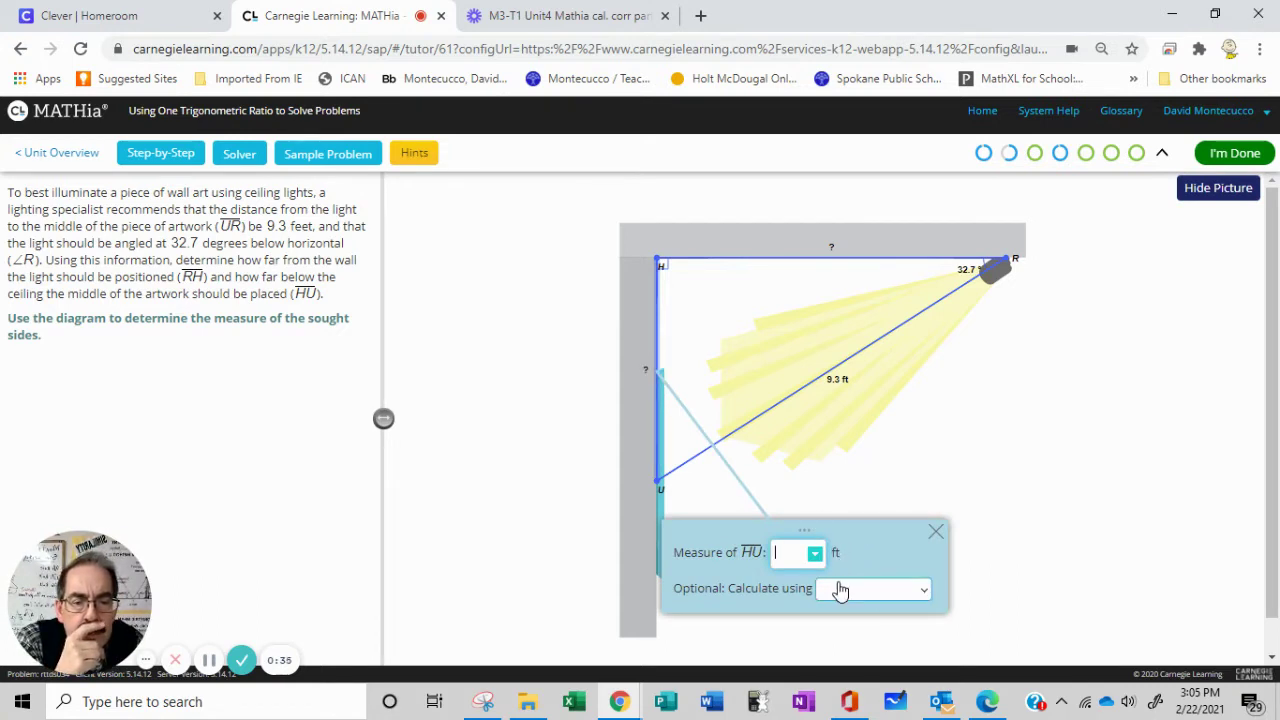
pyautogui.click(815, 555)
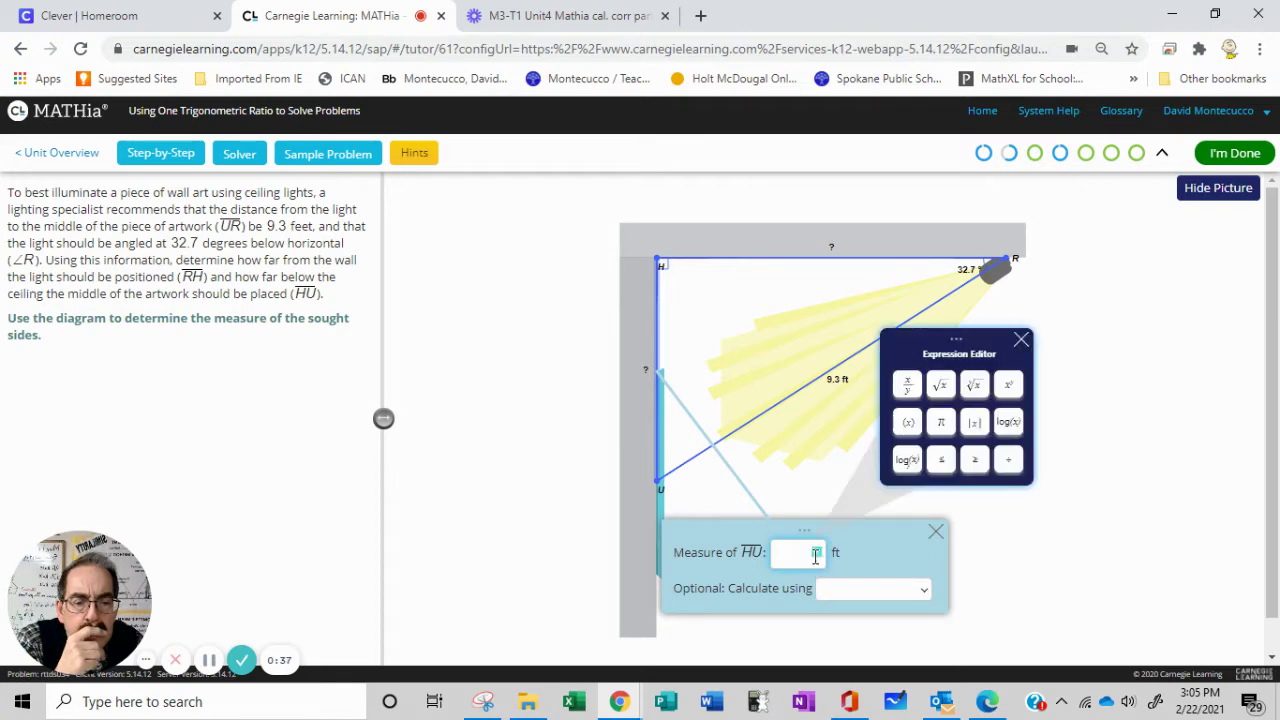
pyautogui.click(854, 590)
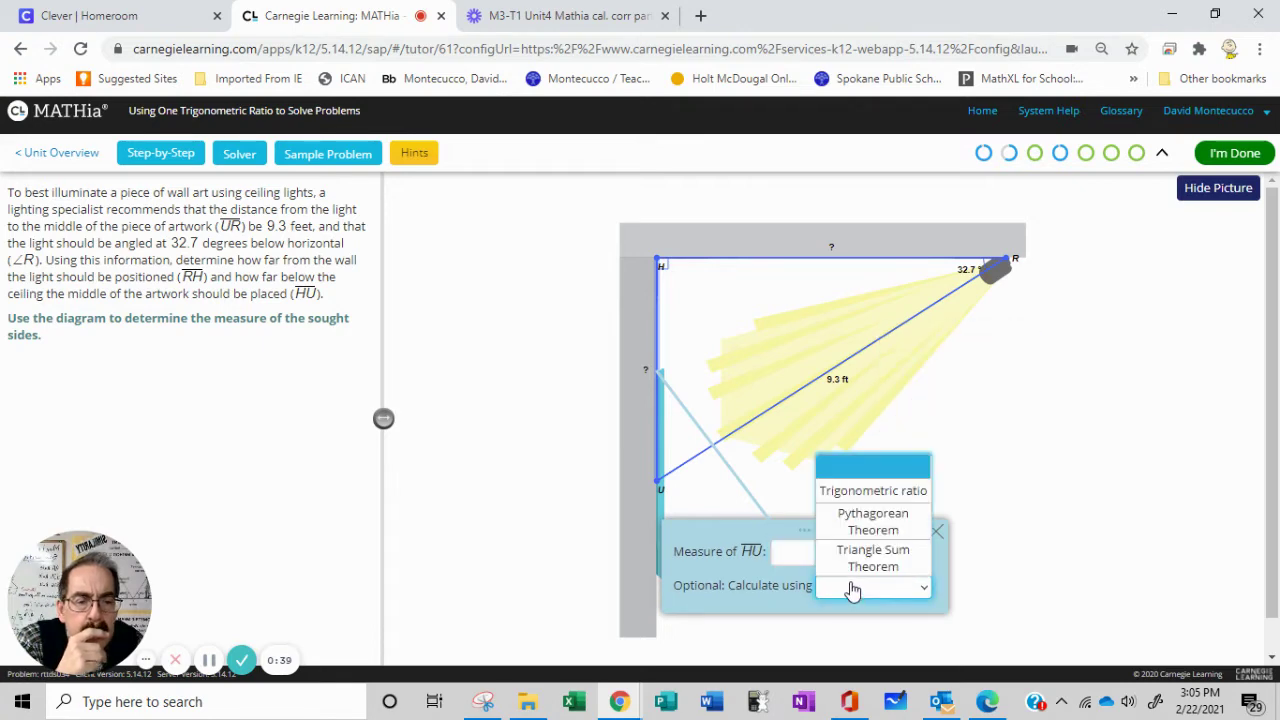
pyautogui.click(876, 495)
pyautogui.moveTo(923, 540); pyautogui.dragTo(1081, 419)
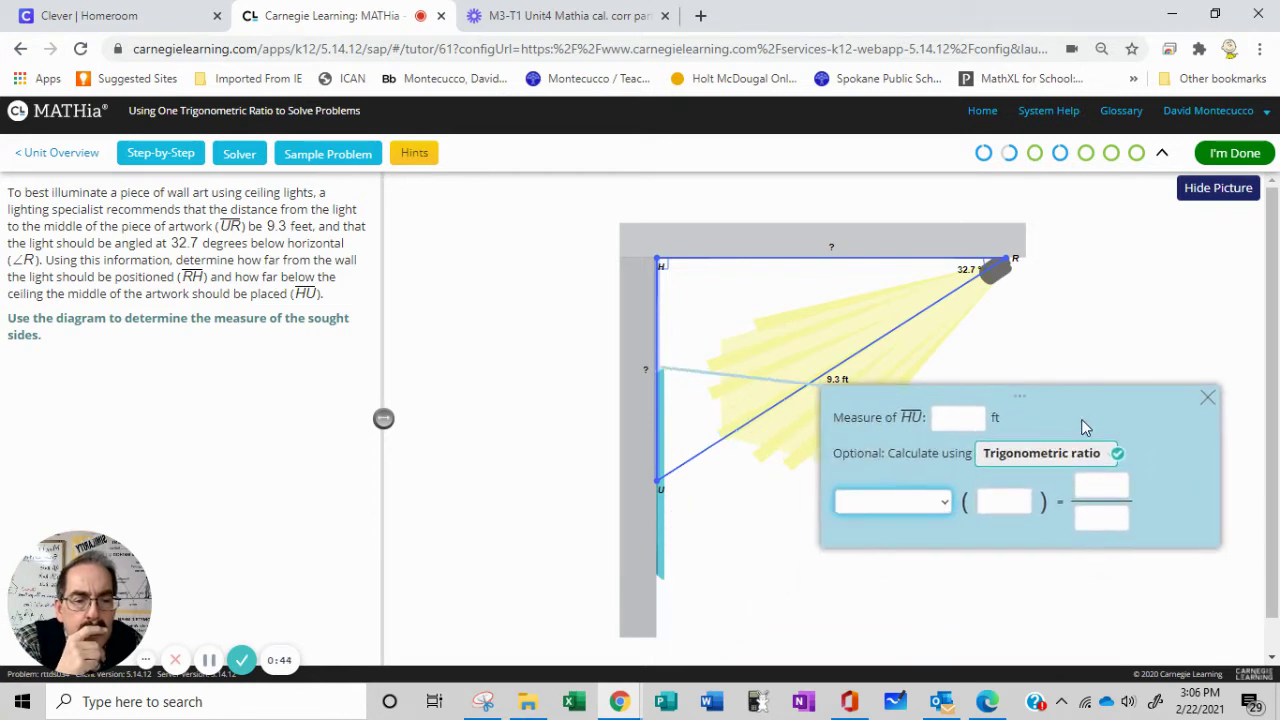
pyautogui.click(943, 510)
pyautogui.click(903, 585)
pyautogui.click(996, 501)
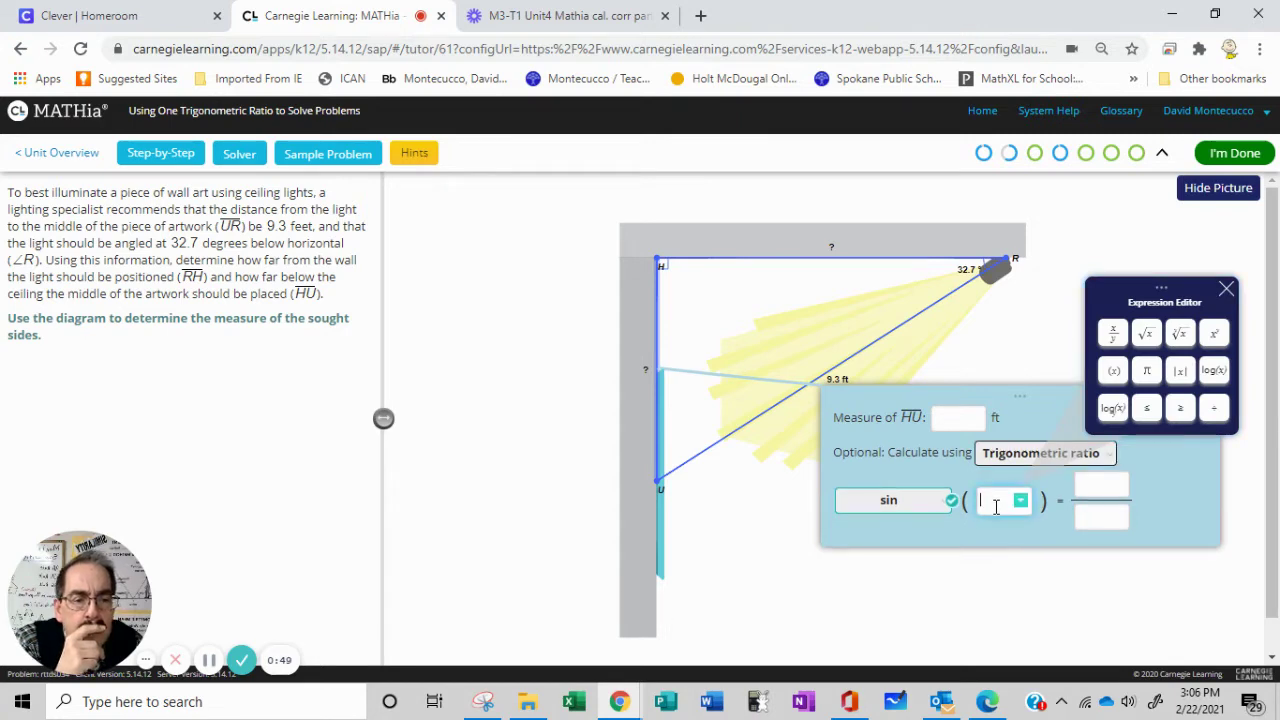
pyautogui.write('32')
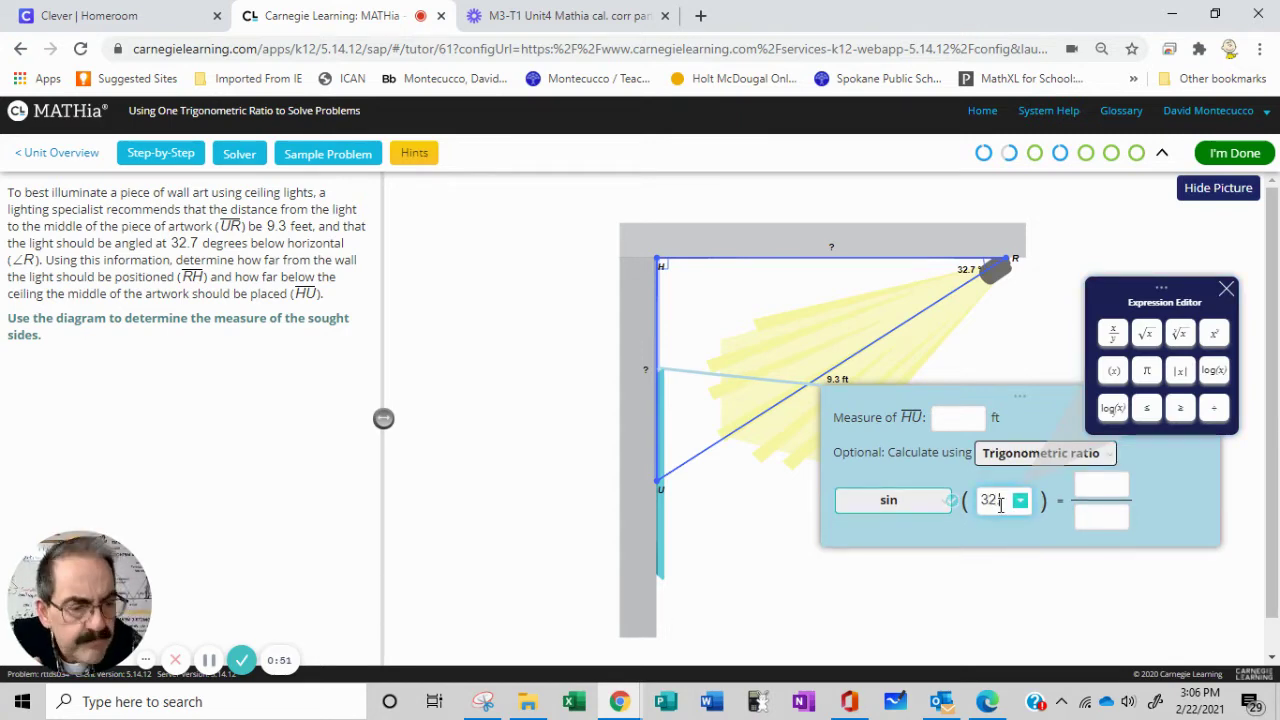
pyautogui.write('.7')
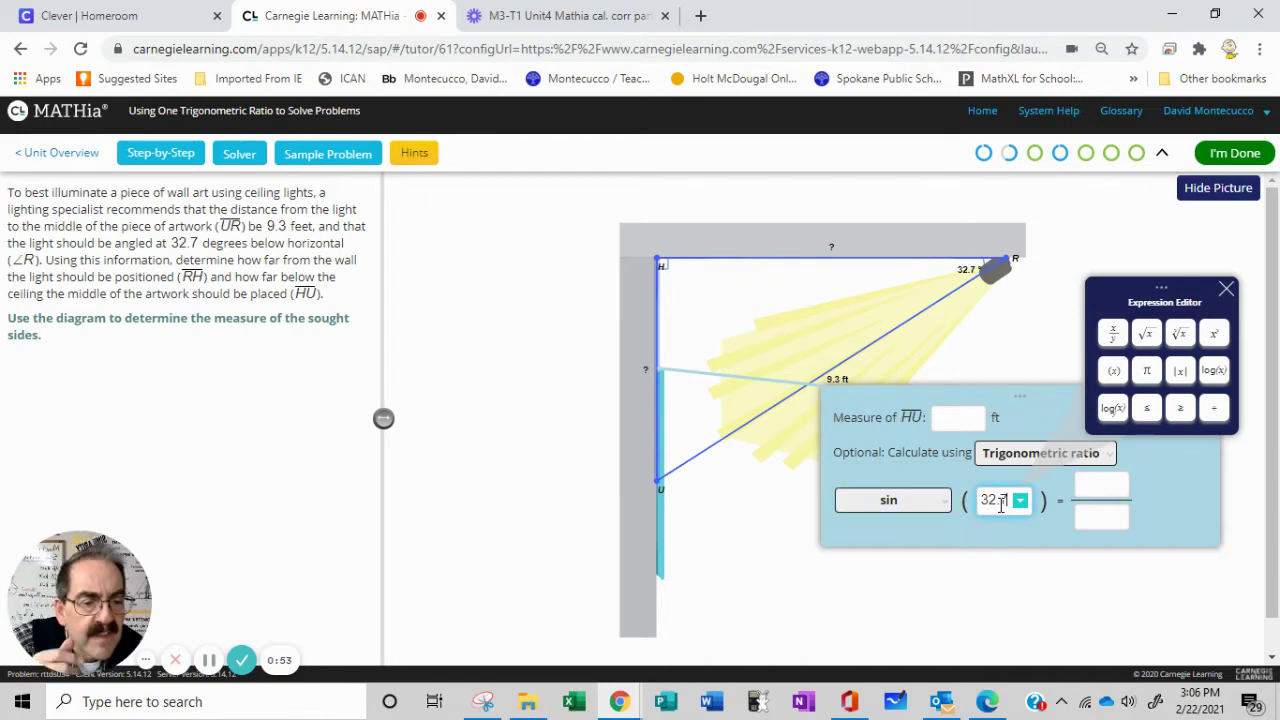
pyautogui.click(1031, 499)
pyautogui.click(1034, 503)
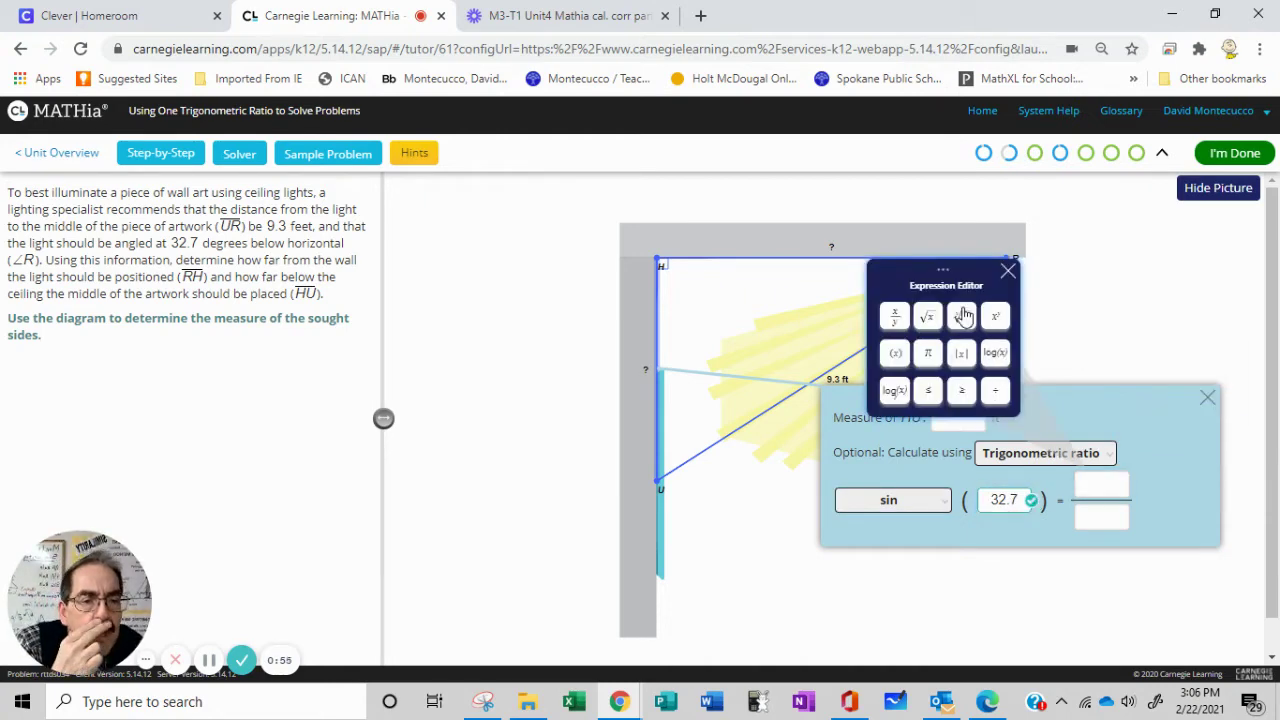
pyautogui.click(1009, 272)
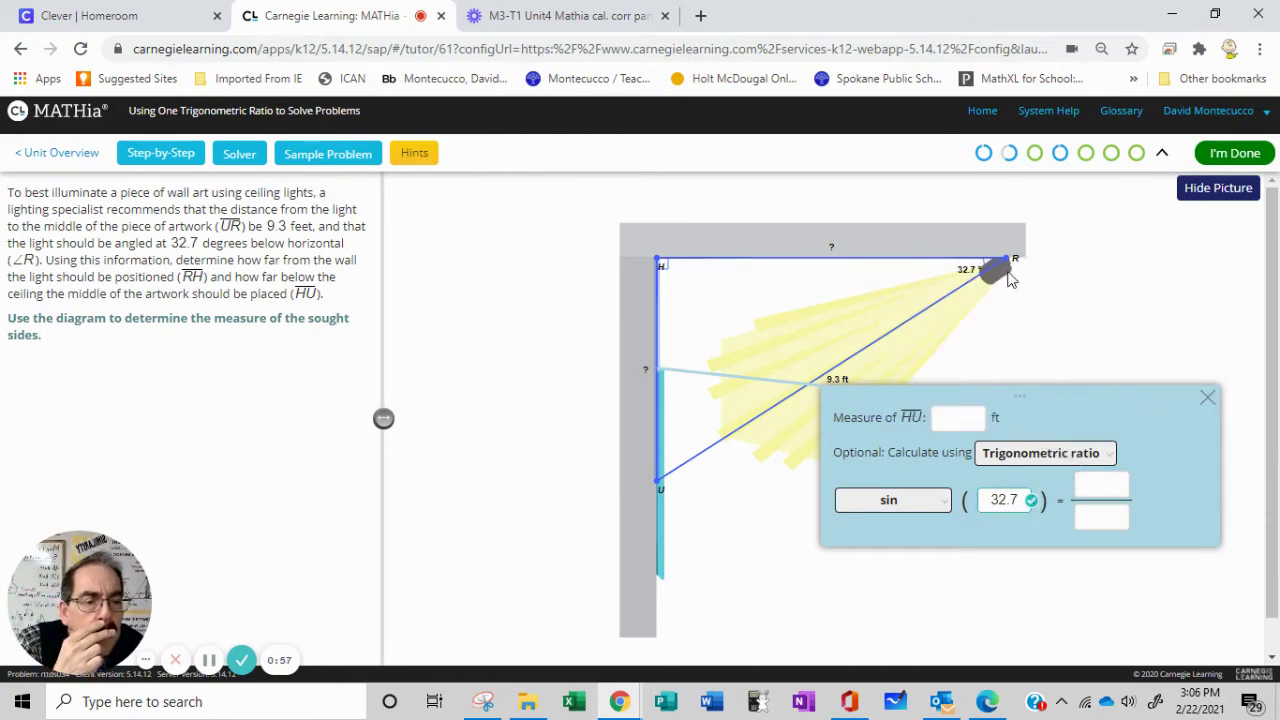
# Complete the ratio as x/9.3 and enter 9.3sin(32.7) as HU's measure, giving 5.0242 ft
pyautogui.click(1102, 489)
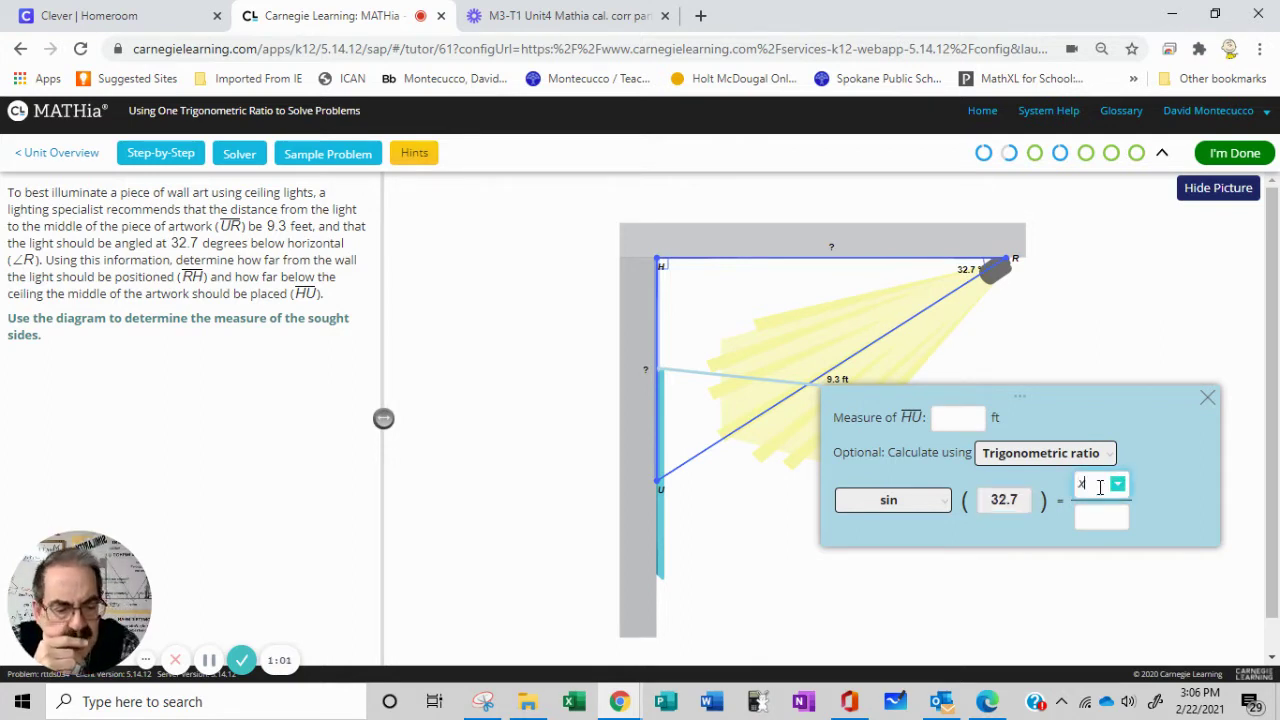
pyautogui.write('x')
pyautogui.press('Tab')
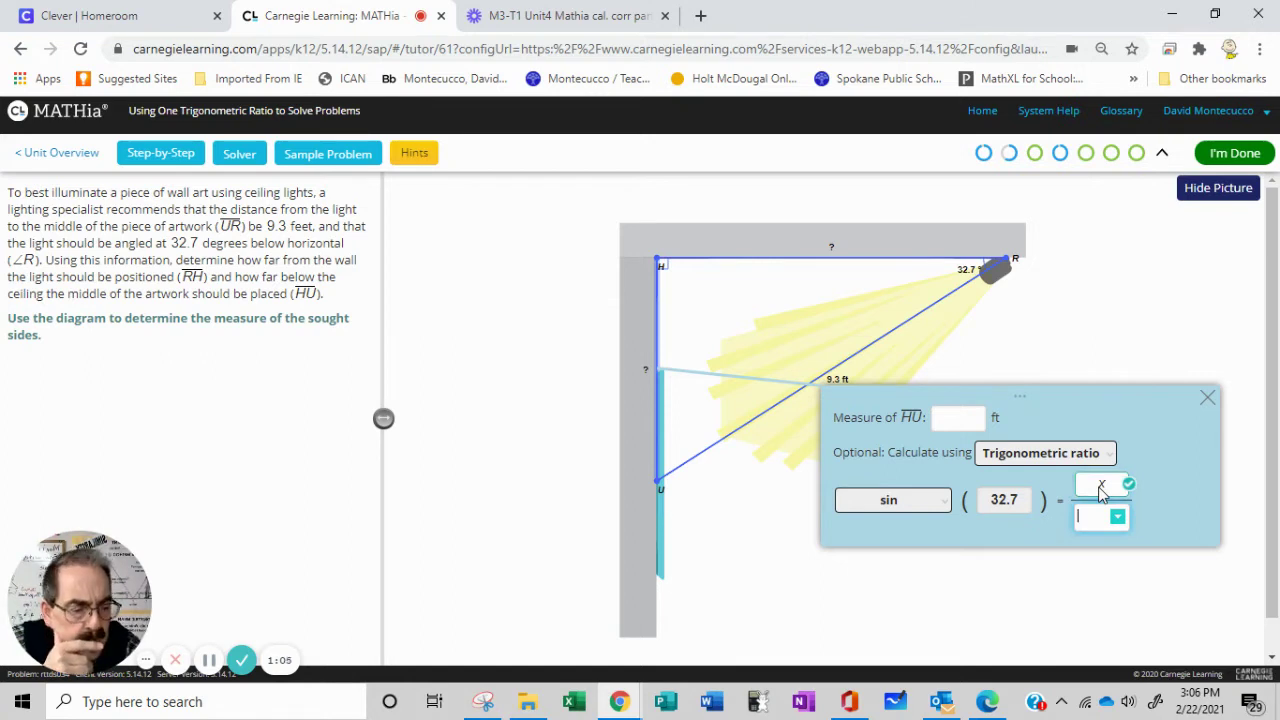
pyautogui.press('Tab')
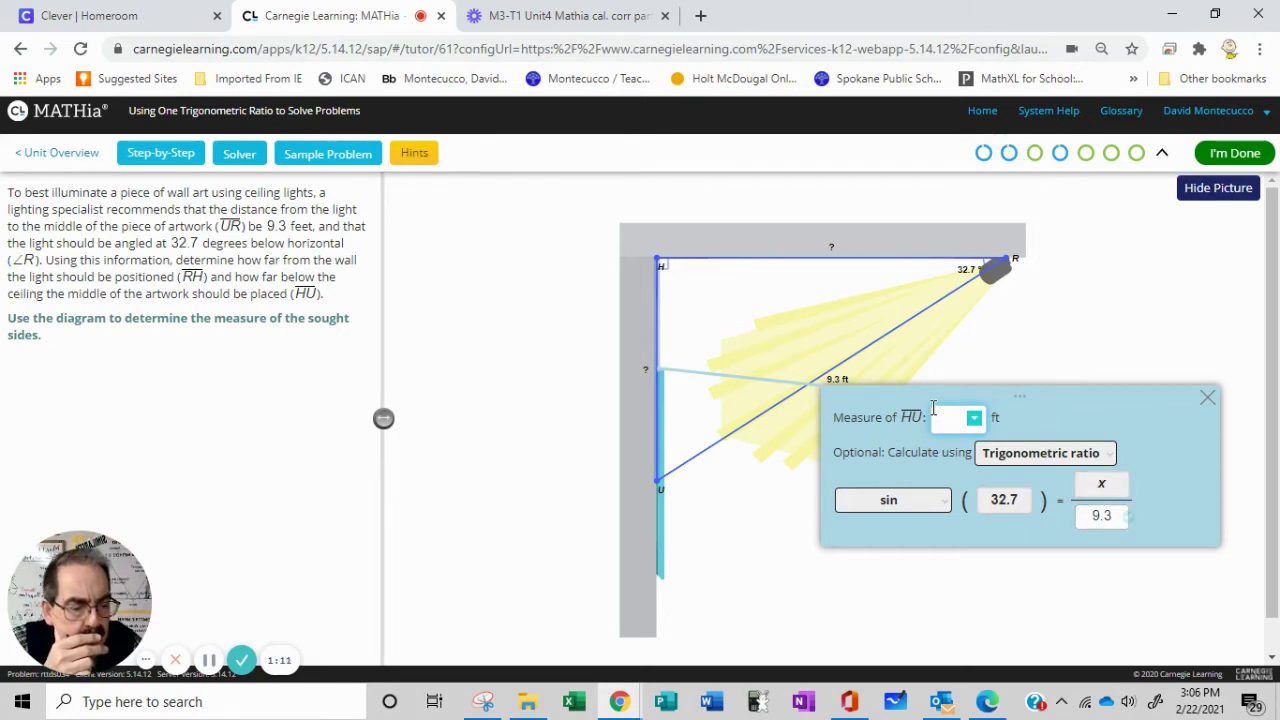
pyautogui.write('93.')
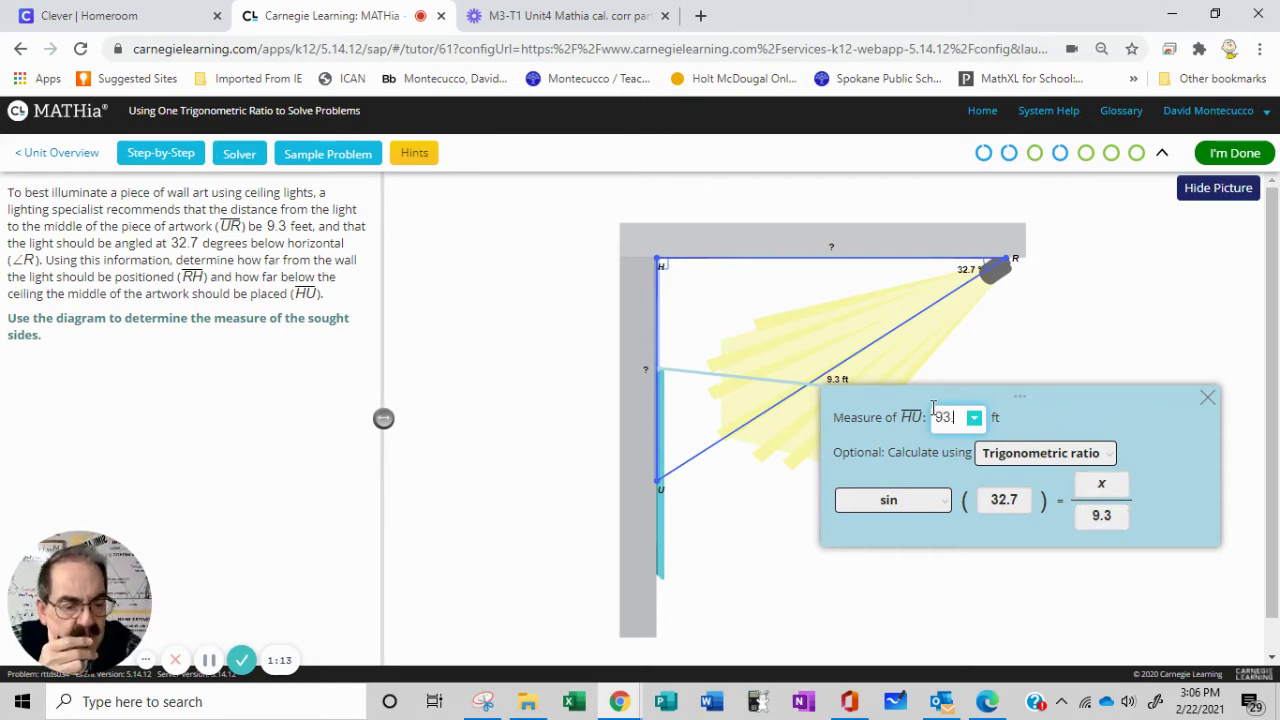
pyautogui.press('BackSpace')
pyautogui.press('BackSpace')
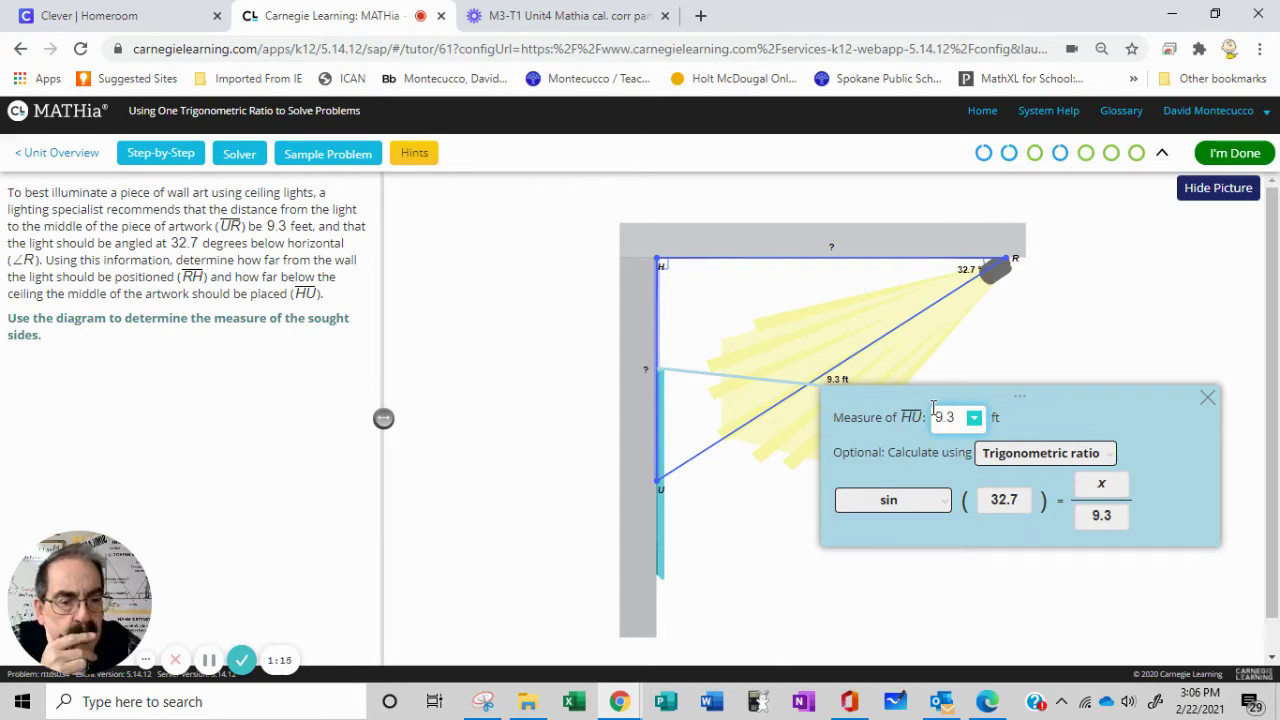
pyautogui.write('.3s')
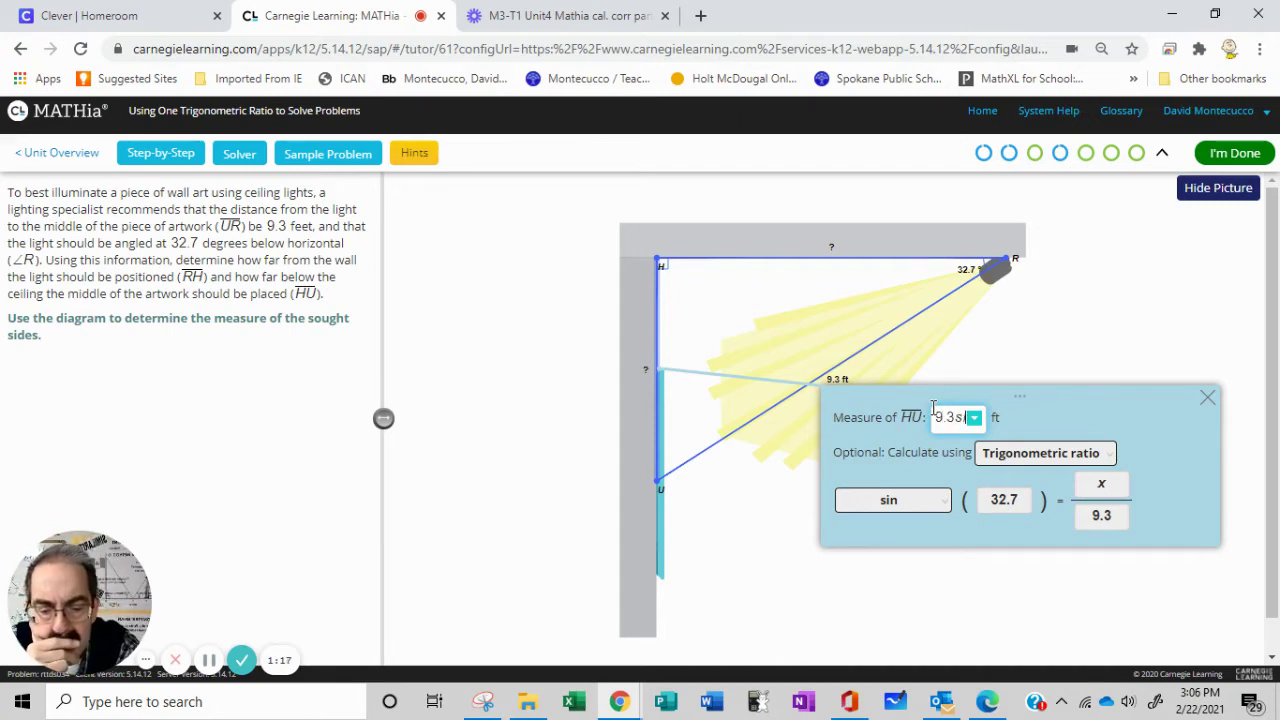
pyautogui.write('in')
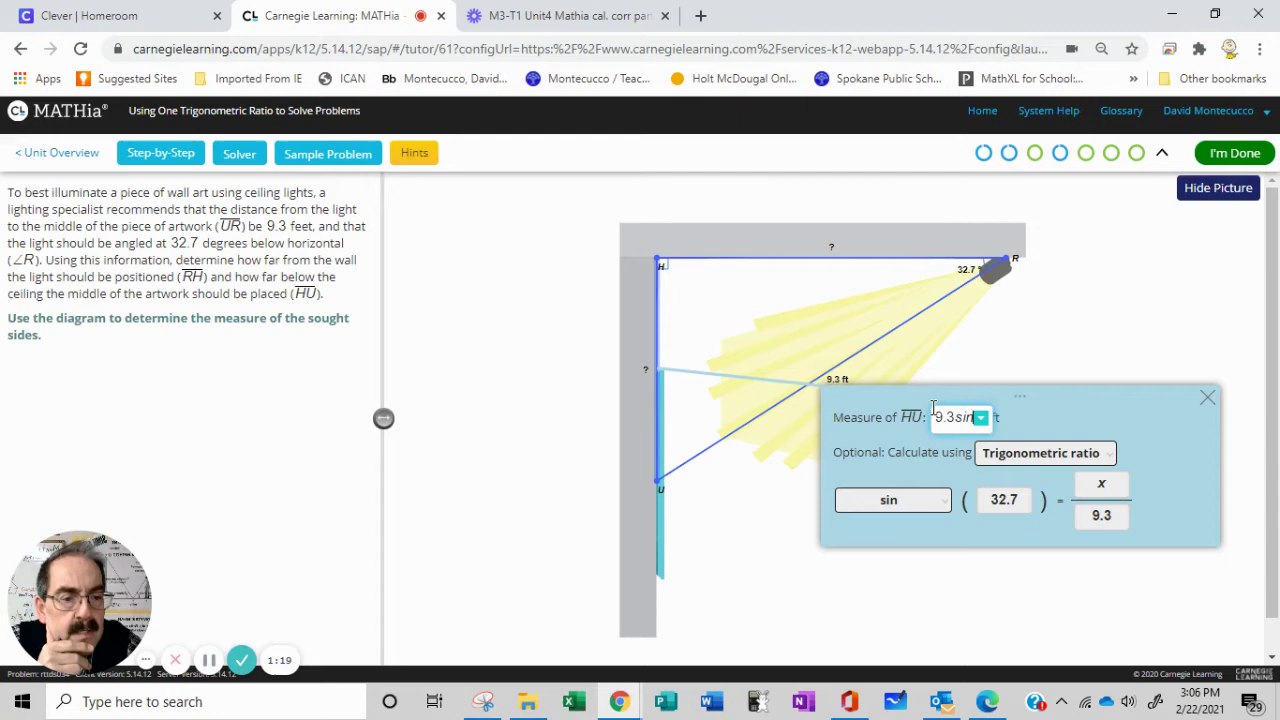
pyautogui.write('(')
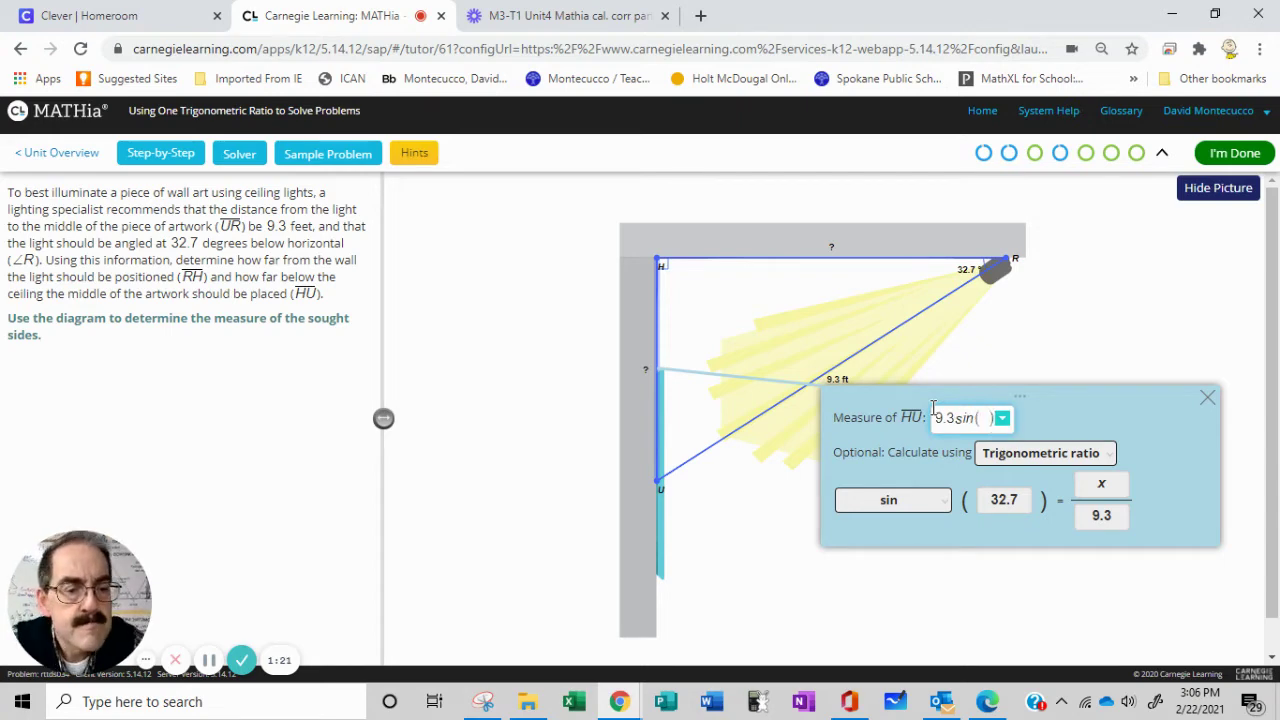
pyautogui.write('32')
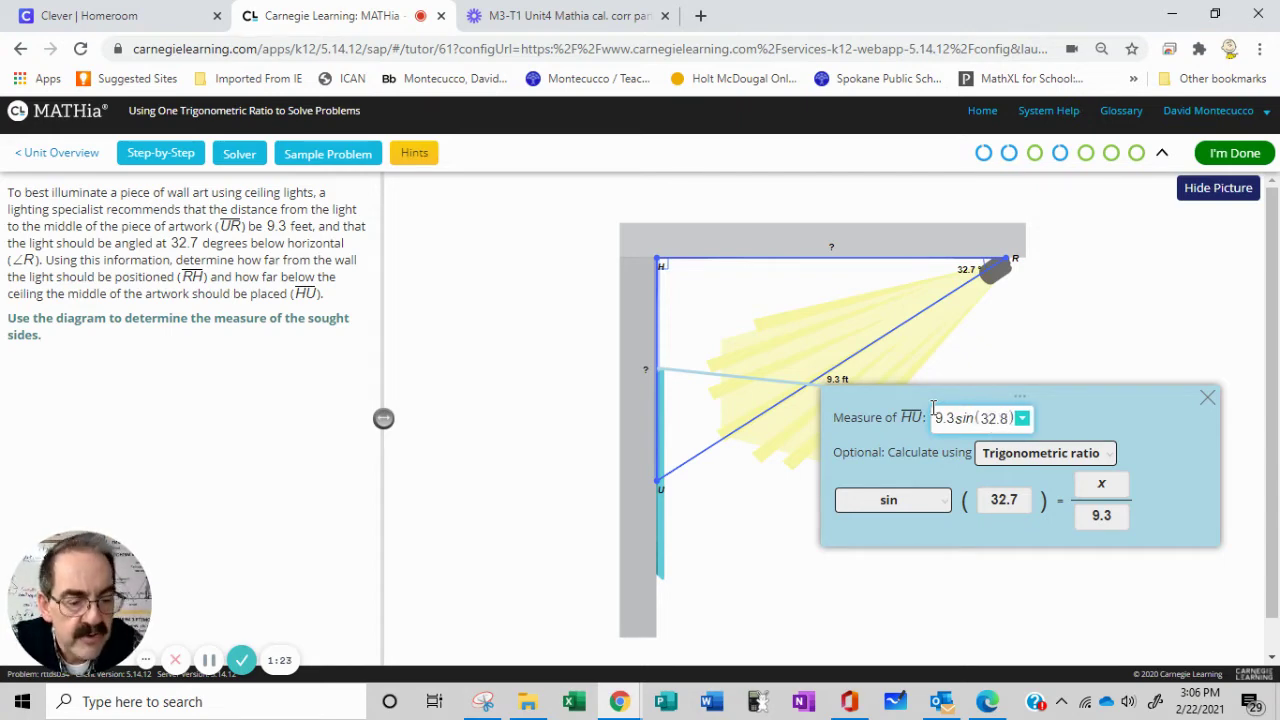
pyautogui.write('.7')
pyautogui.press('Return')
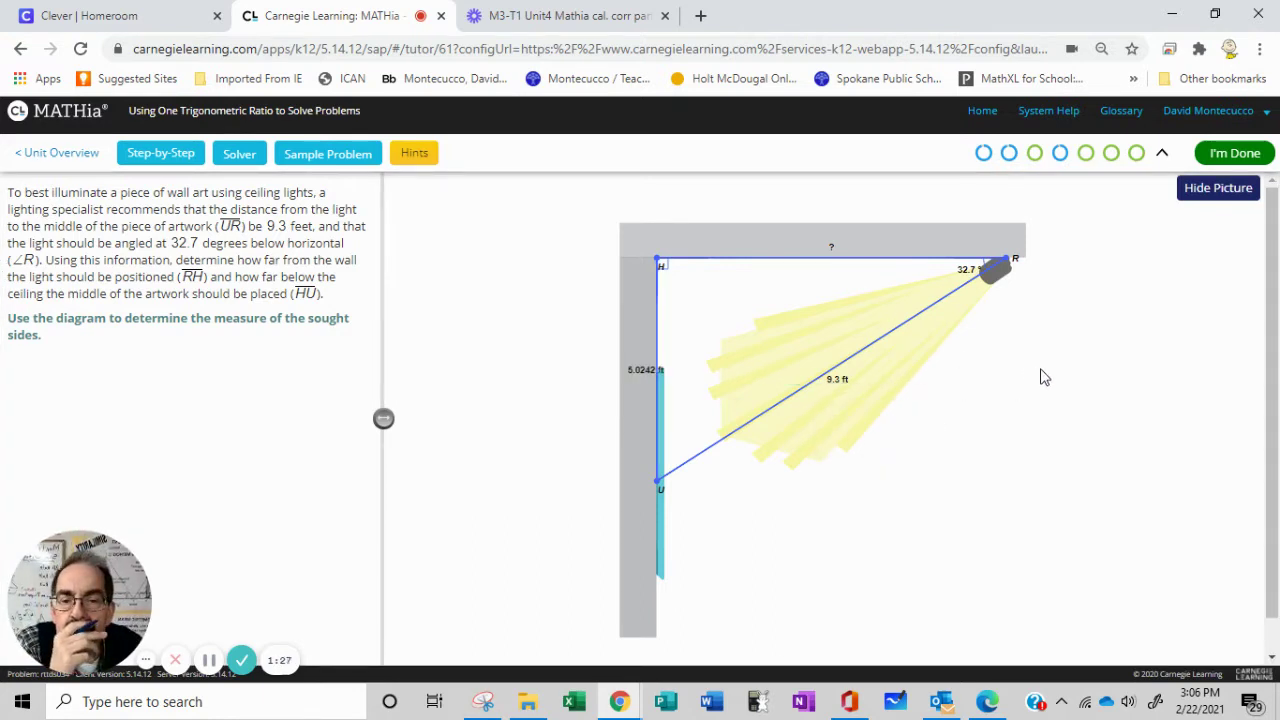
# Set up side RH with the Pythagorean Theorem, using x and 5.0242 as the squared terms
pyautogui.scroll(-1, 990, 390)
pyautogui.scroll(1, 985, 392)
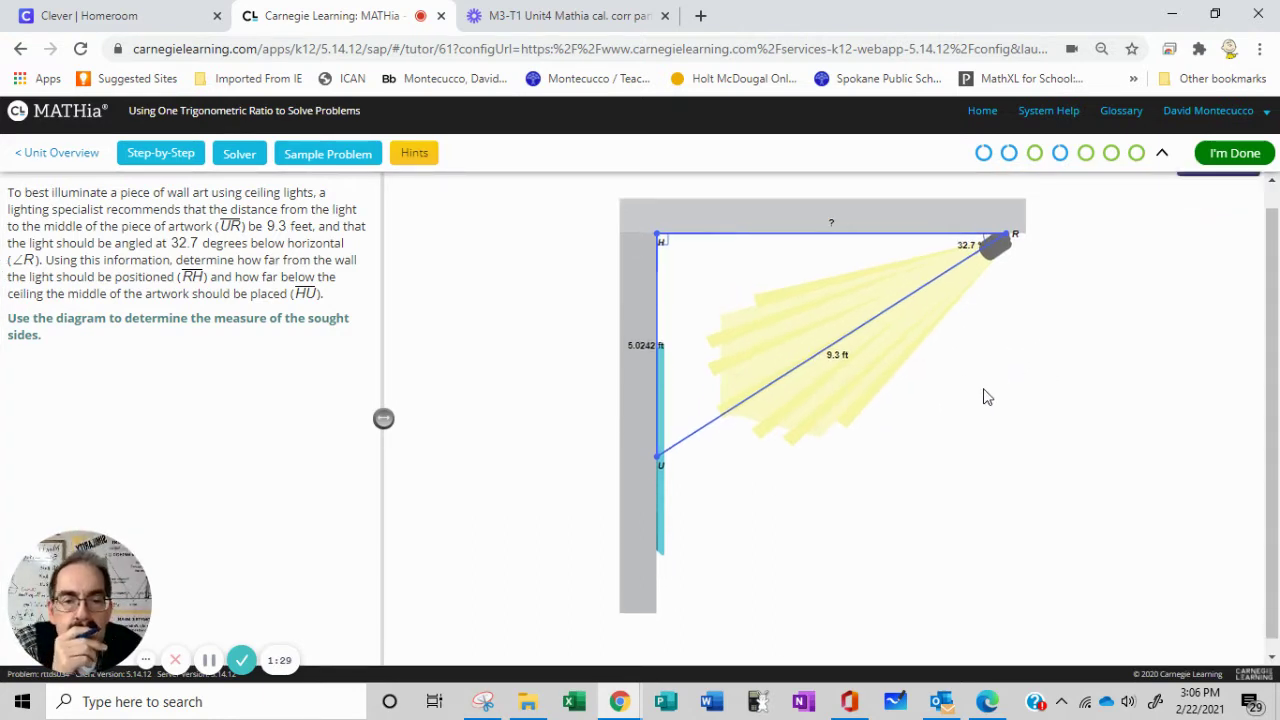
pyautogui.click(833, 262)
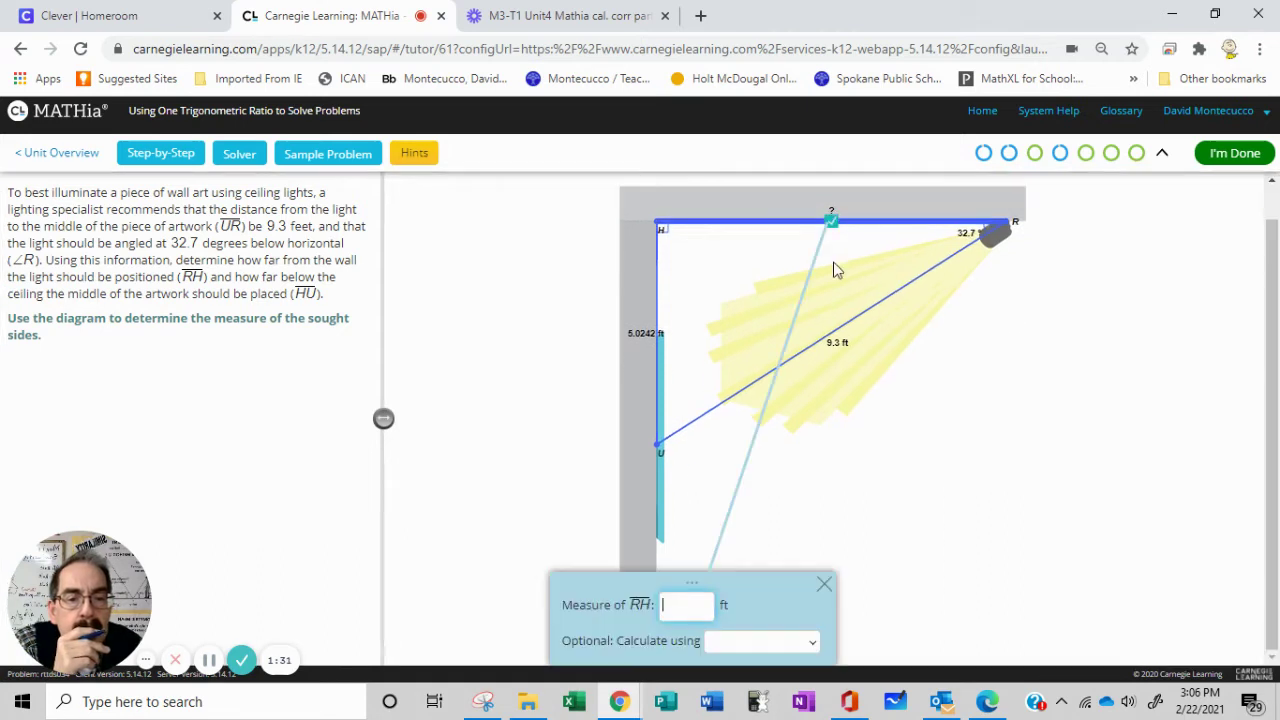
pyautogui.moveTo(783, 580); pyautogui.dragTo(1140, 384)
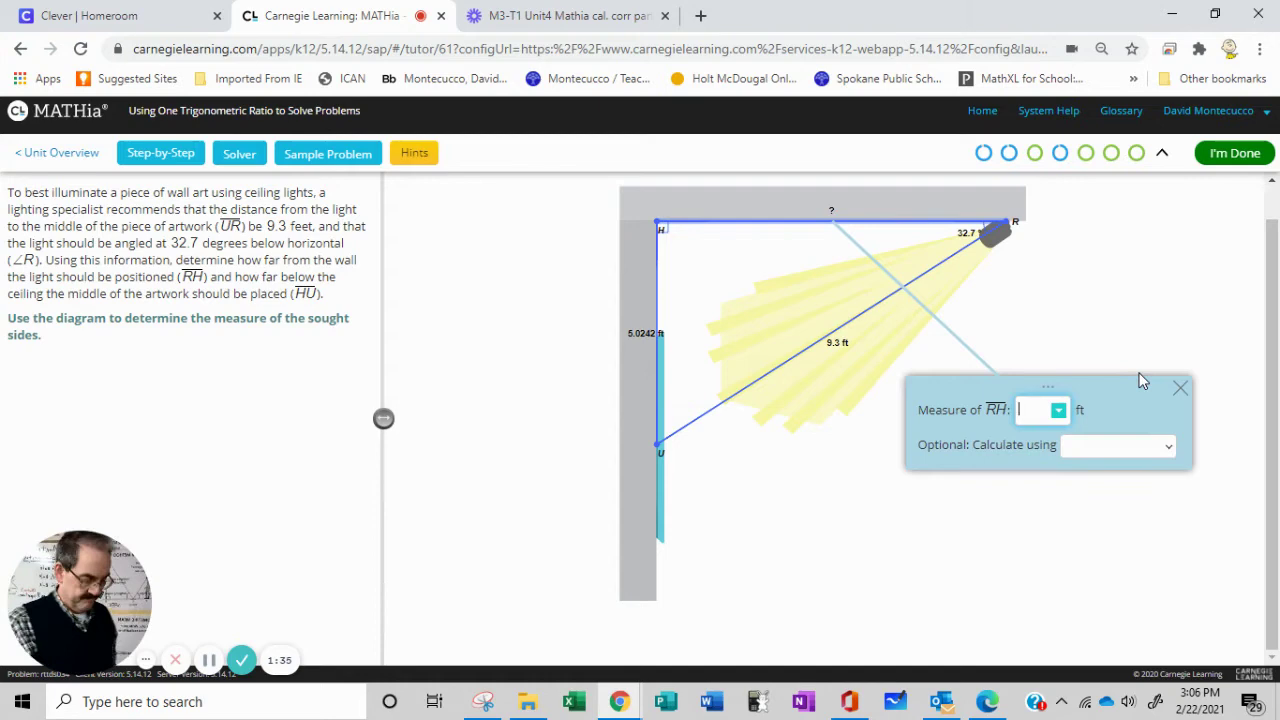
pyautogui.click(1118, 446)
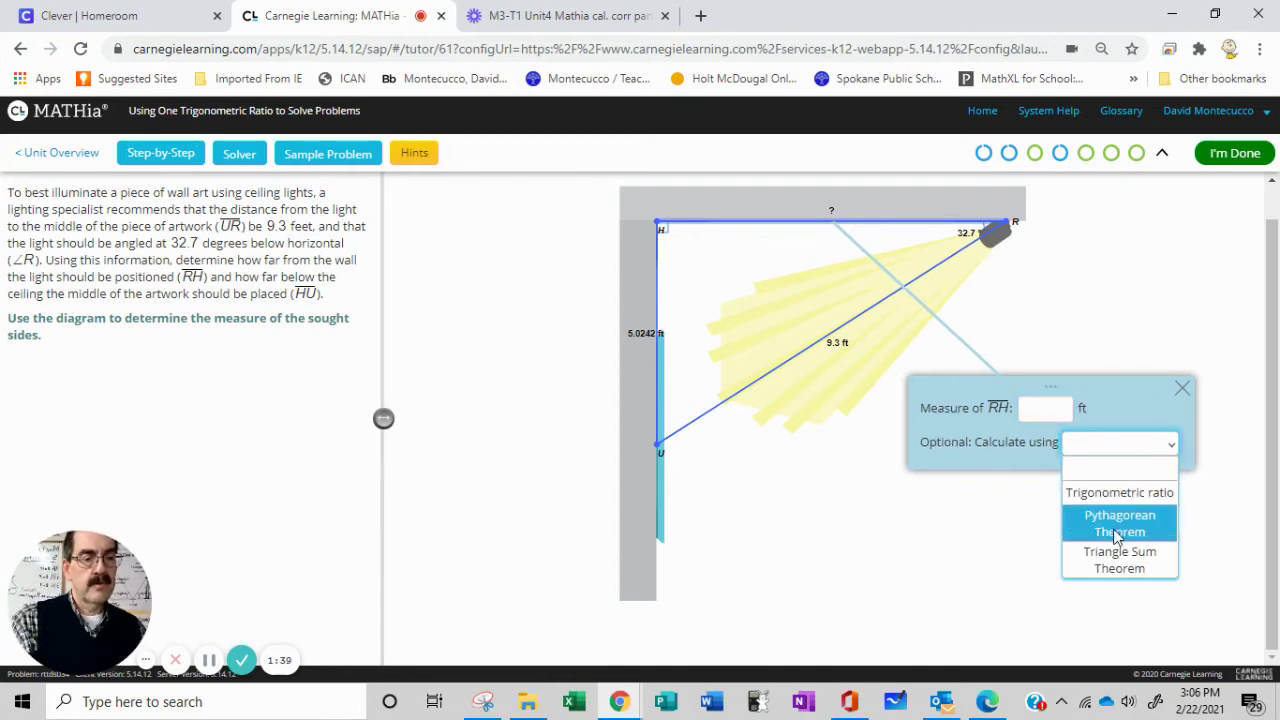
pyautogui.click(1117, 536)
pyautogui.moveTo(849, 534); pyautogui.dragTo(1048, 413)
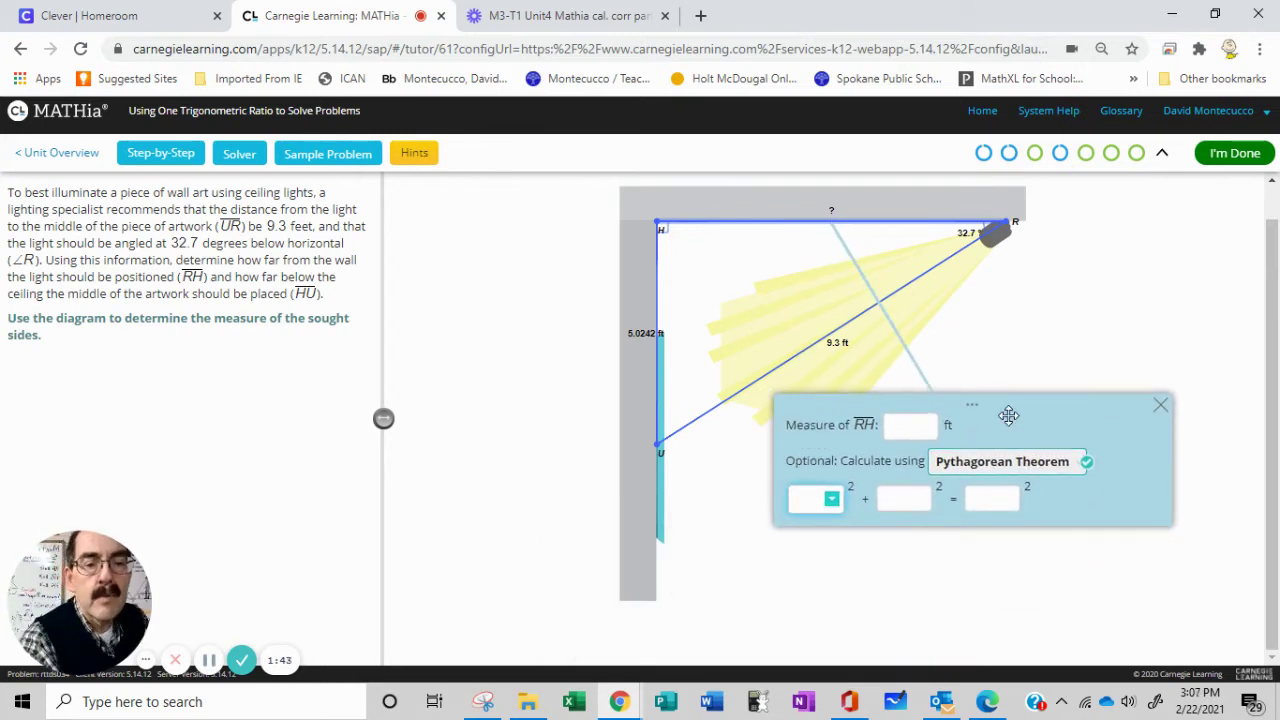
pyautogui.write('x')
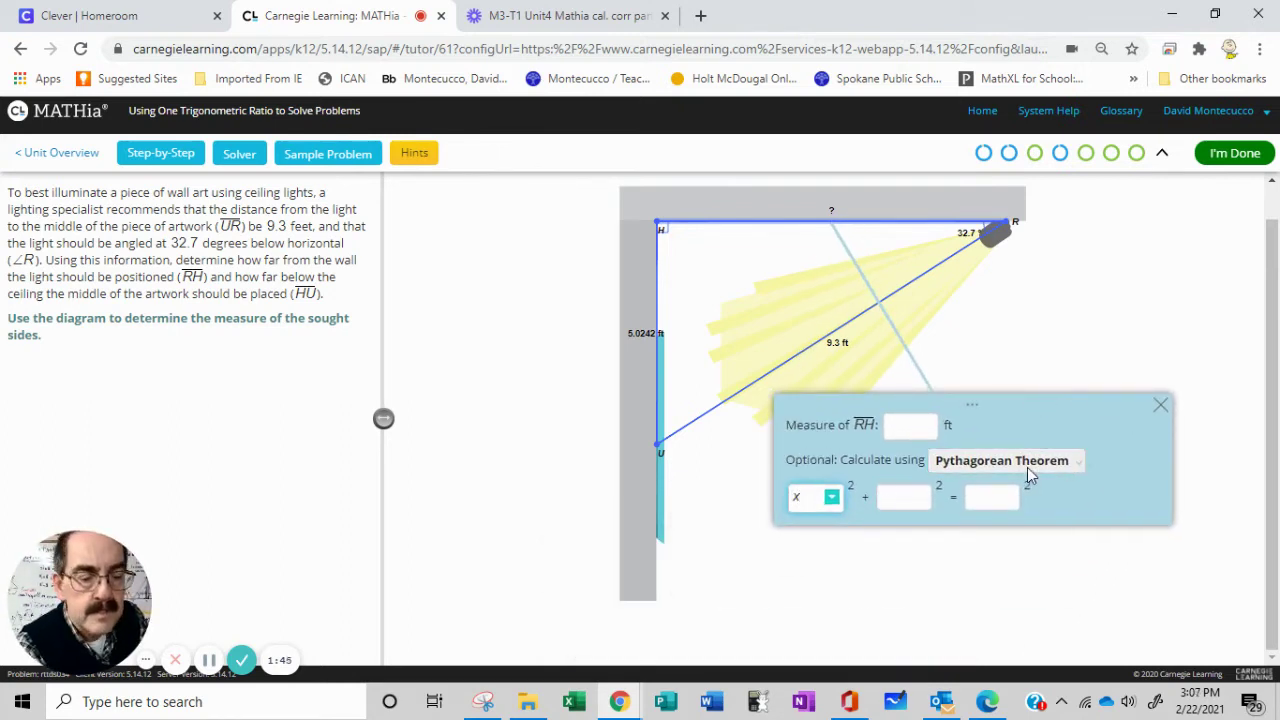
pyautogui.press('Tab')
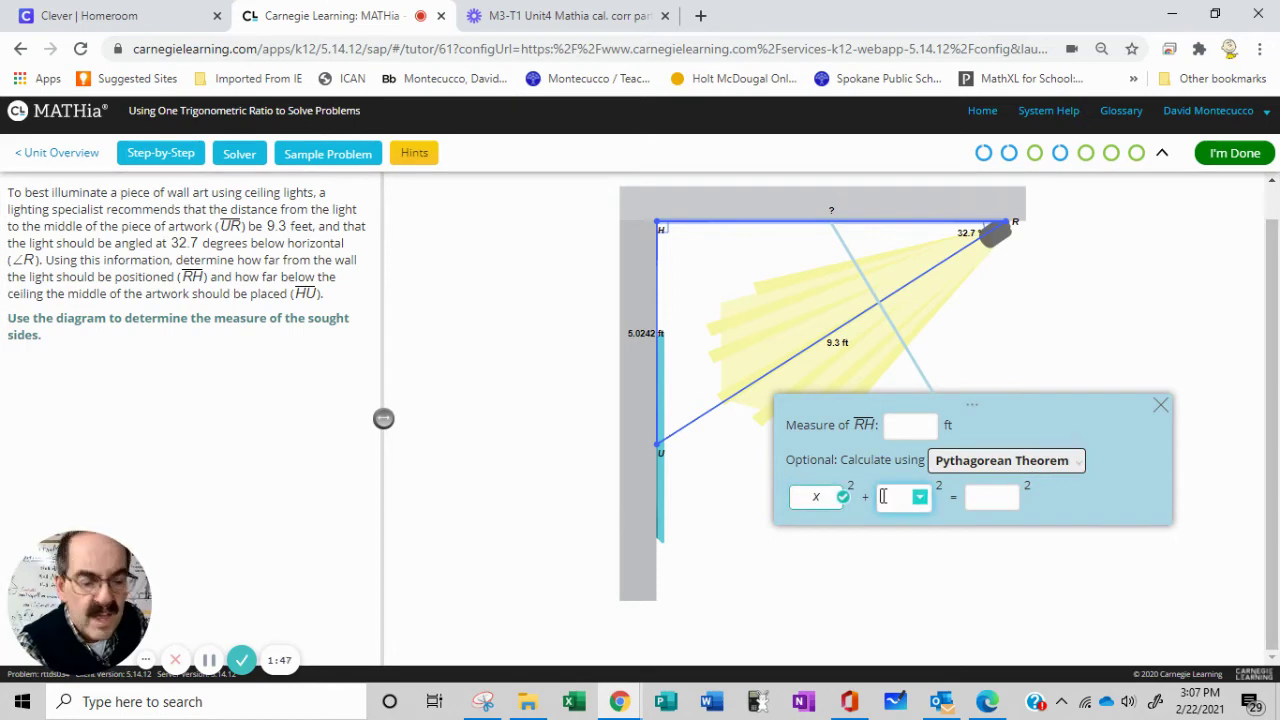
pyautogui.write('5.02')
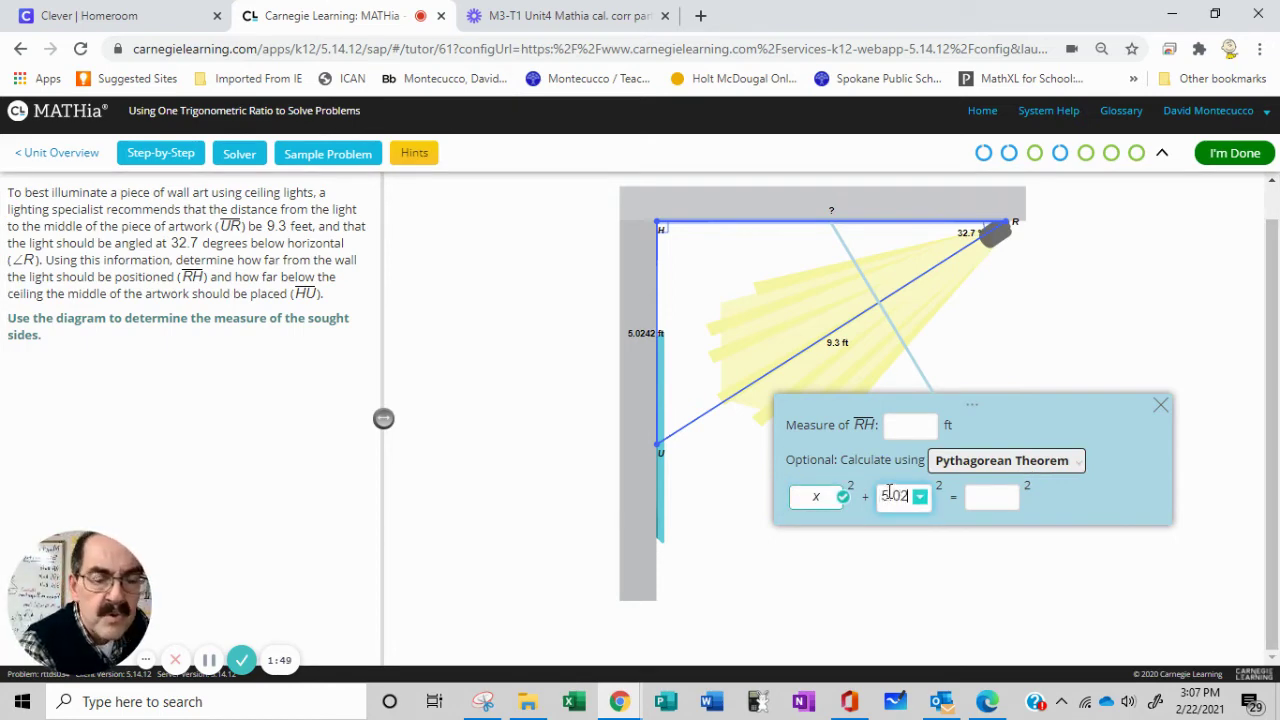
pyautogui.write('42')
pyautogui.press('Tab')
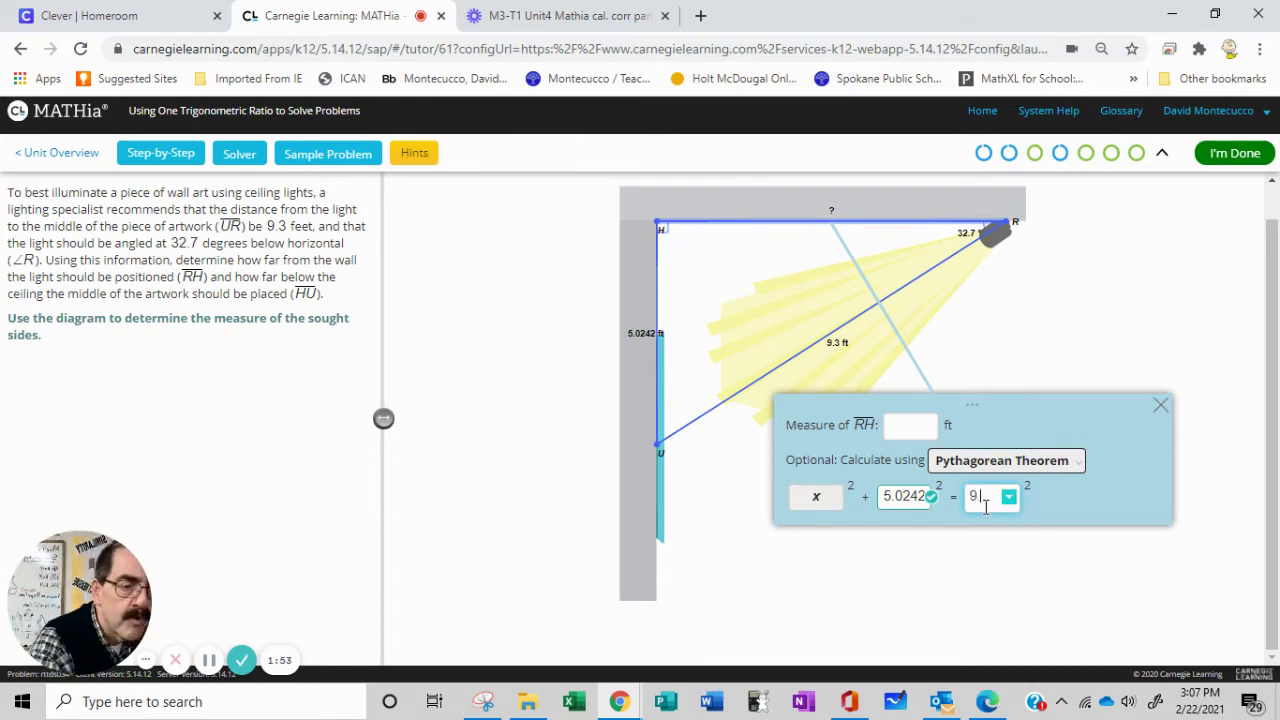
# Enter √(9.3^2-5.0242^2) as the measure of RH, giving 7.8261 ft
pyautogui.click(903, 425)
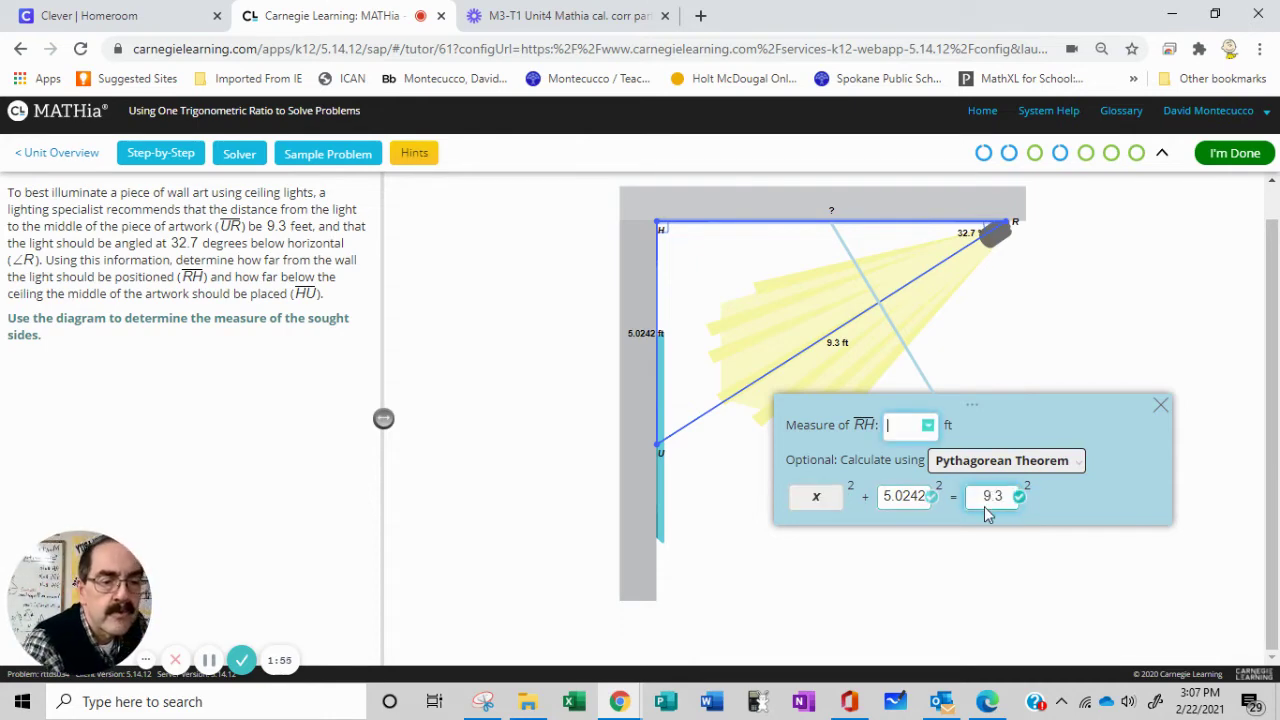
pyautogui.click(926, 430)
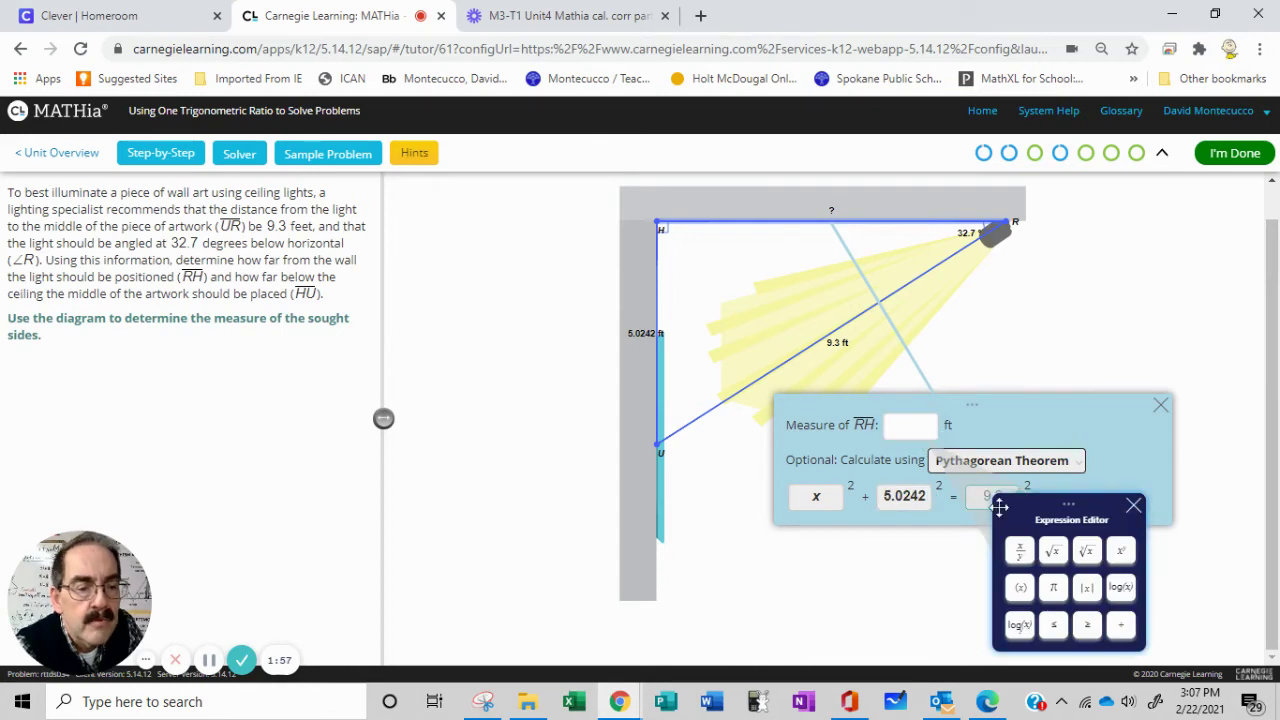
pyautogui.click(1049, 552)
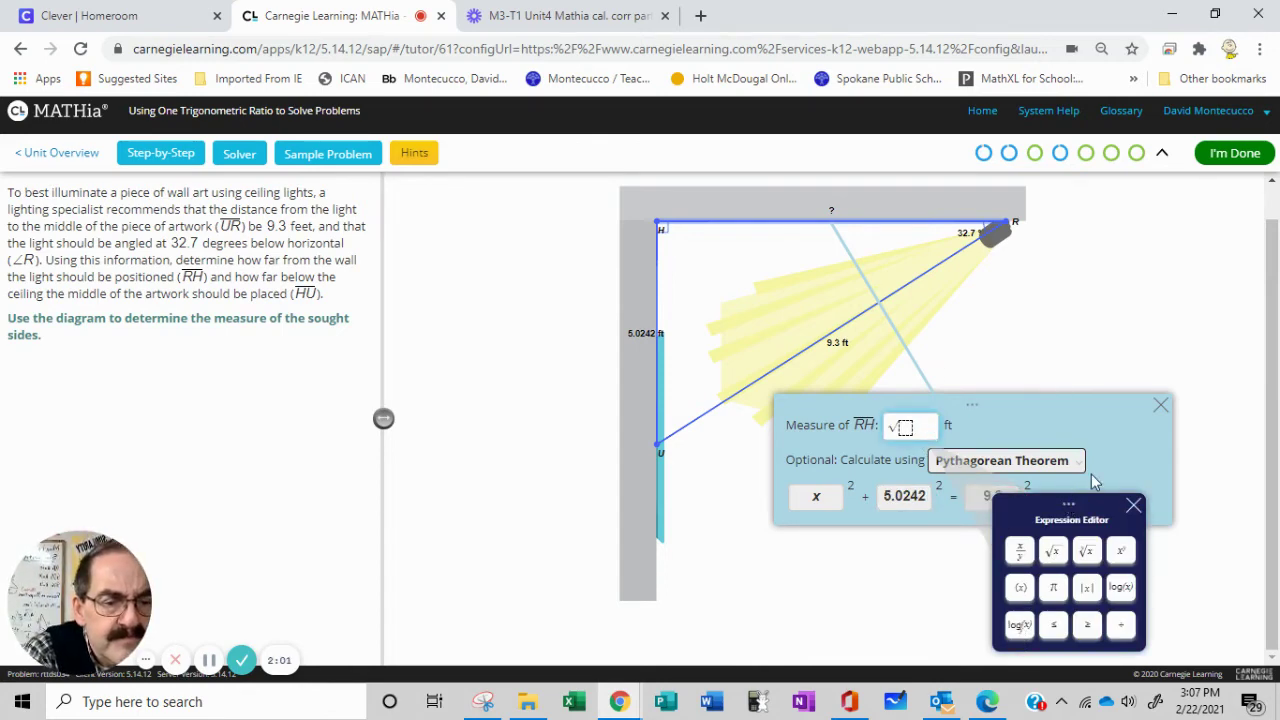
pyautogui.moveTo(1072, 506); pyautogui.dragTo(1145, 284)
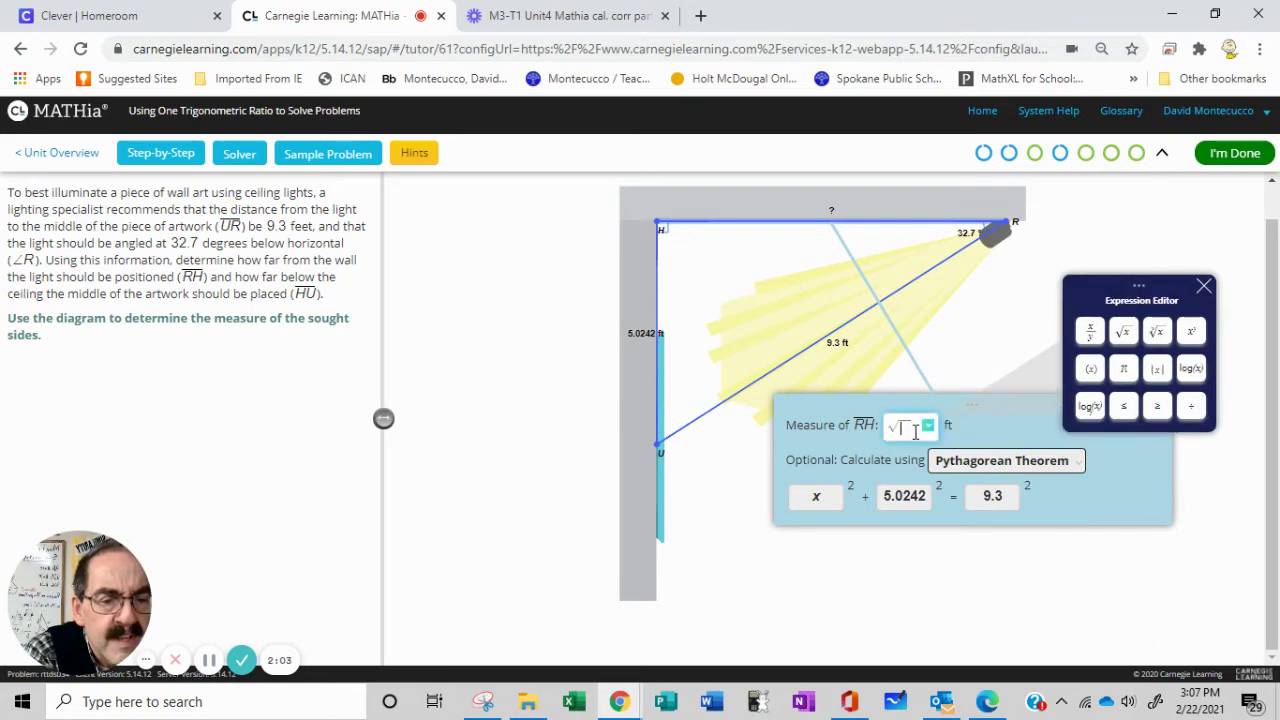
pyautogui.write('9.3')
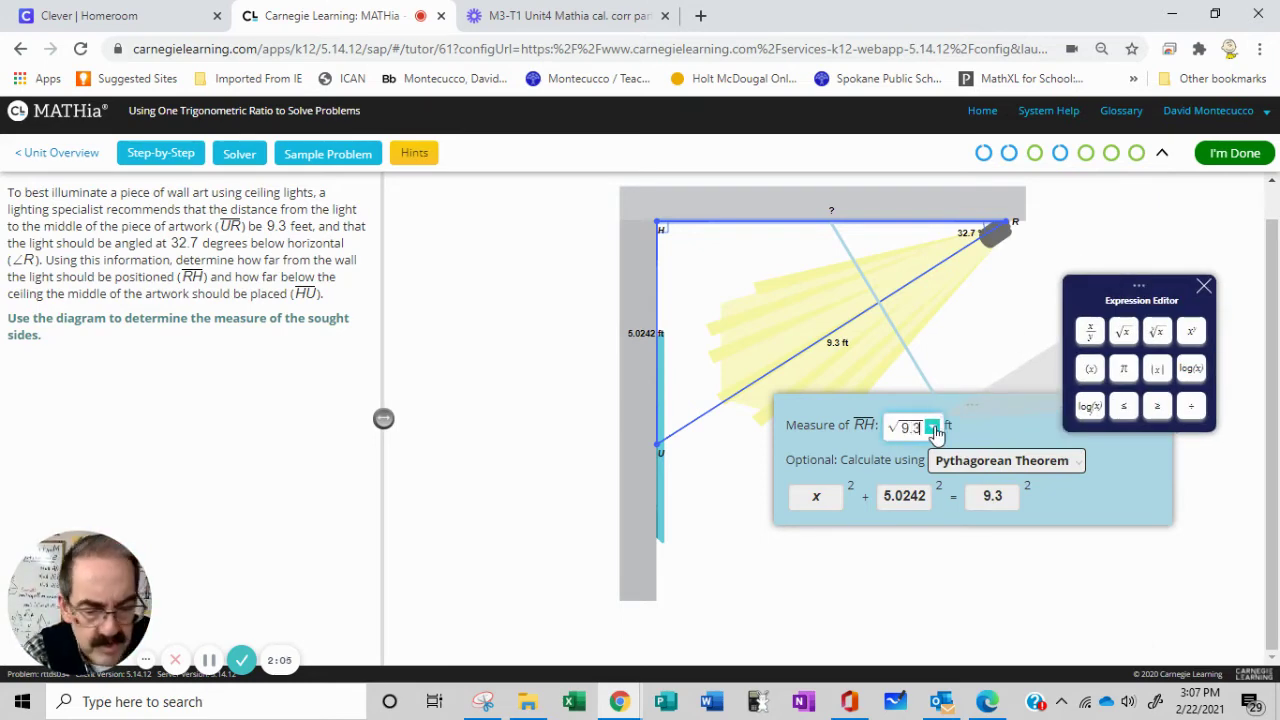
pyautogui.write('^2')
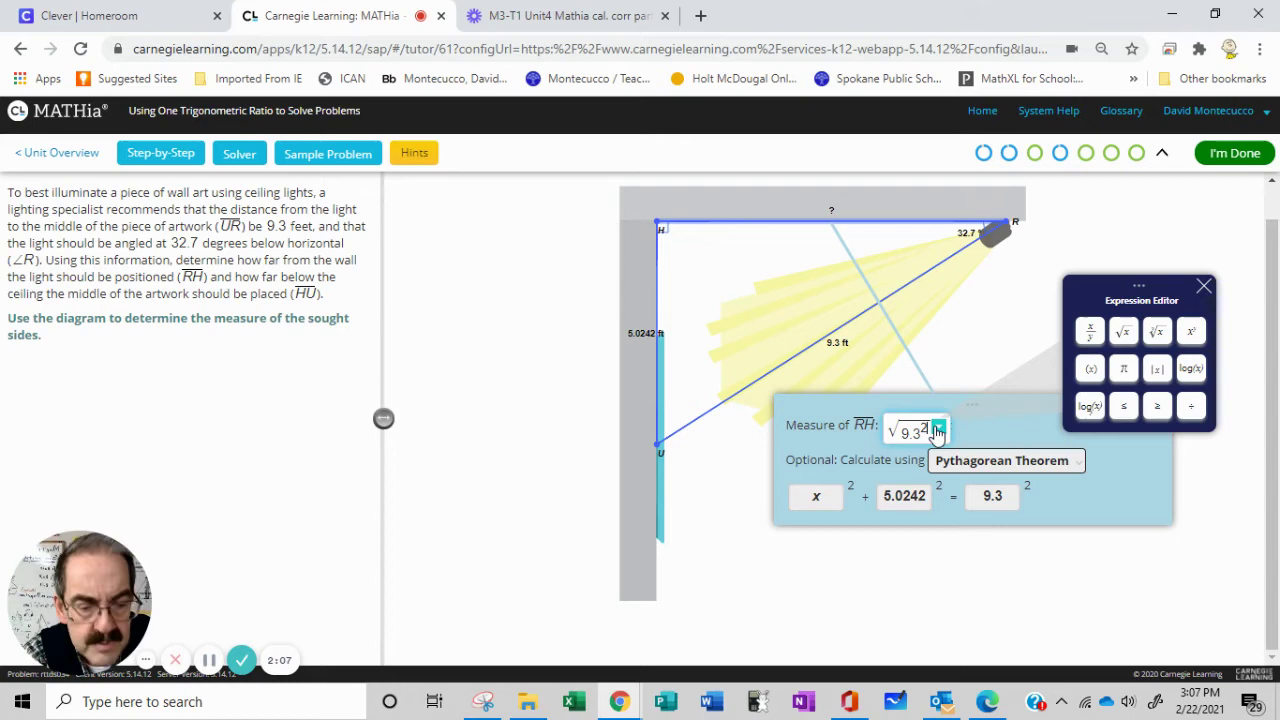
pyautogui.press('Right')
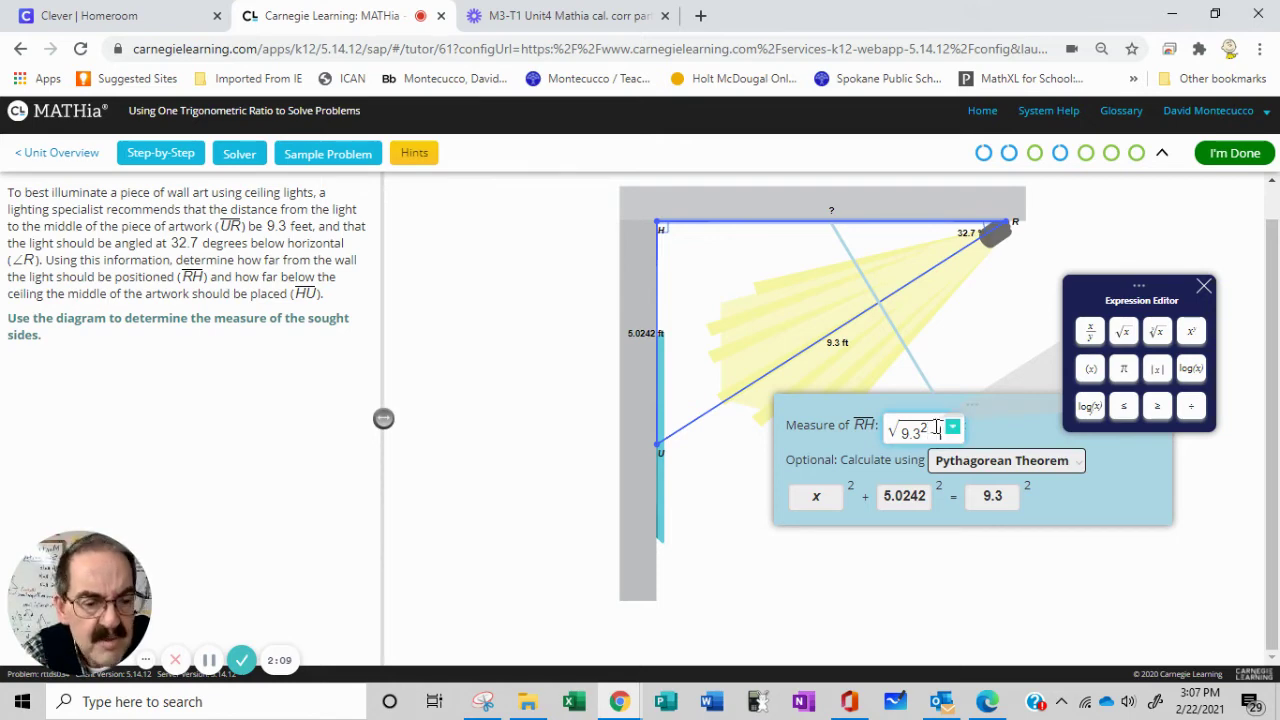
pyautogui.write('-5.0242')
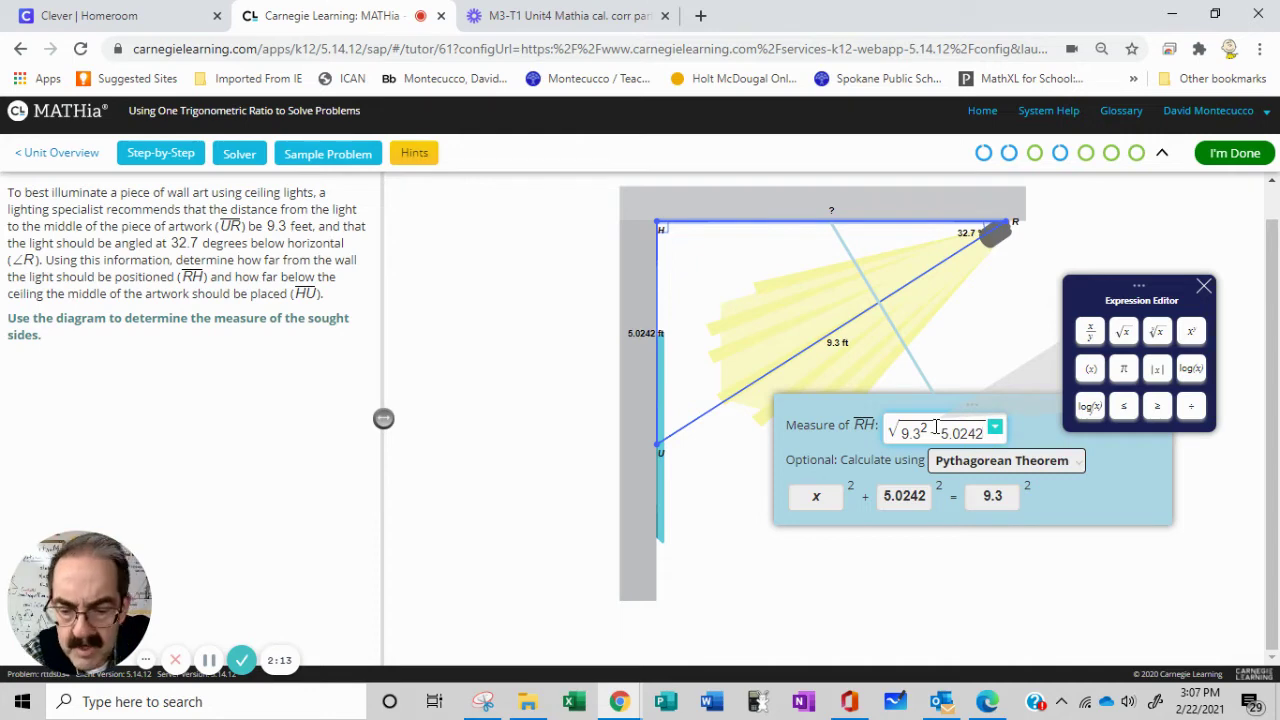
pyautogui.write('^2')
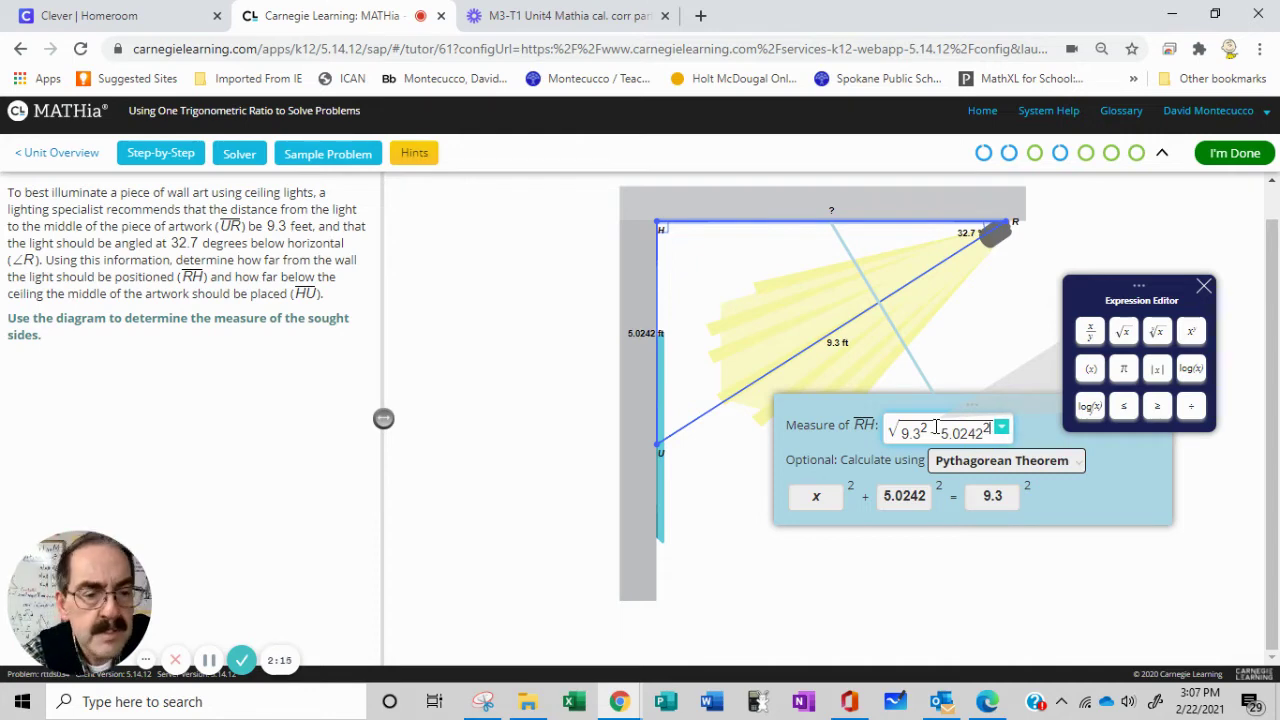
pyautogui.press('Return')
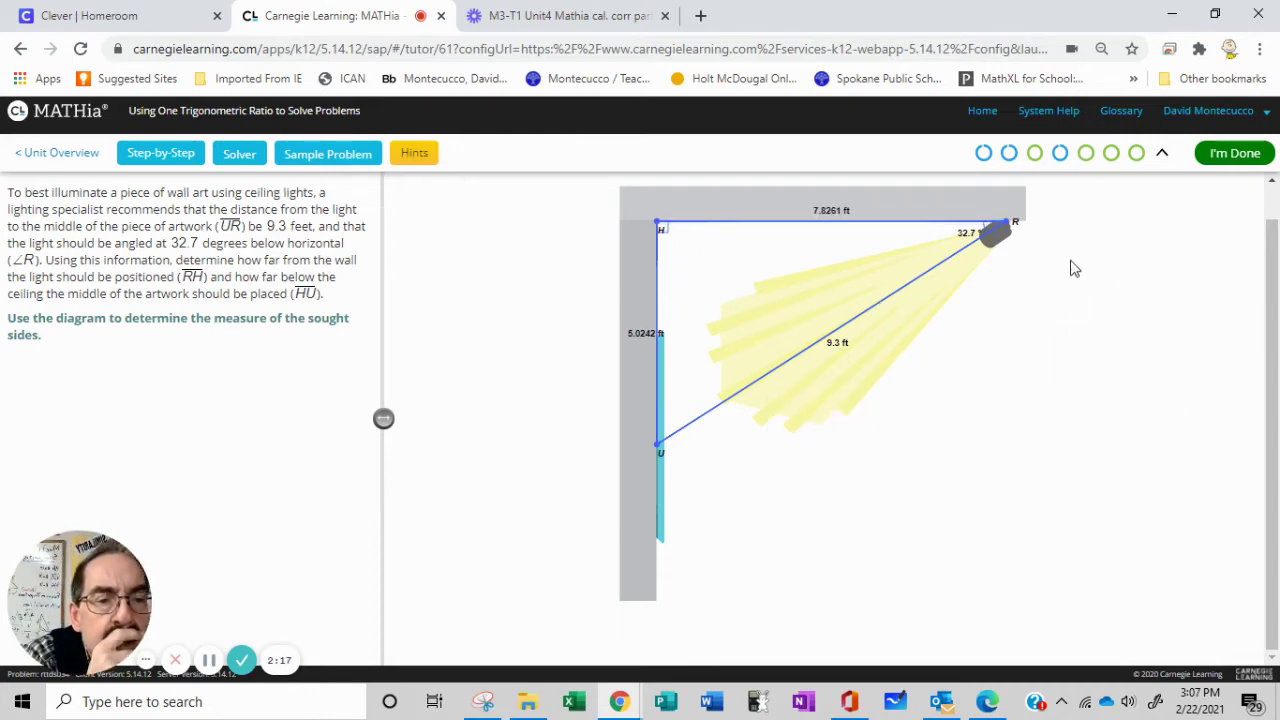
# Mark the lighting problem done and select side JQ on the new triangle WQJ
pyautogui.click(1232, 155)
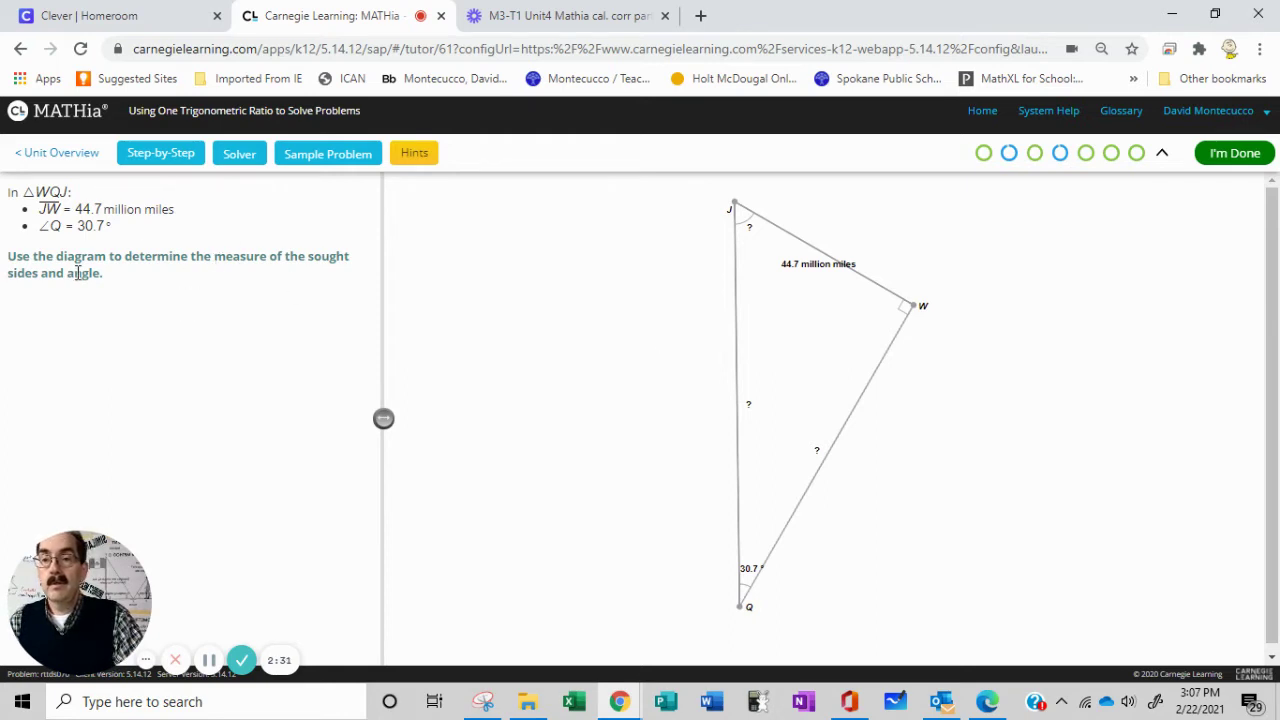
pyautogui.click(739, 405)
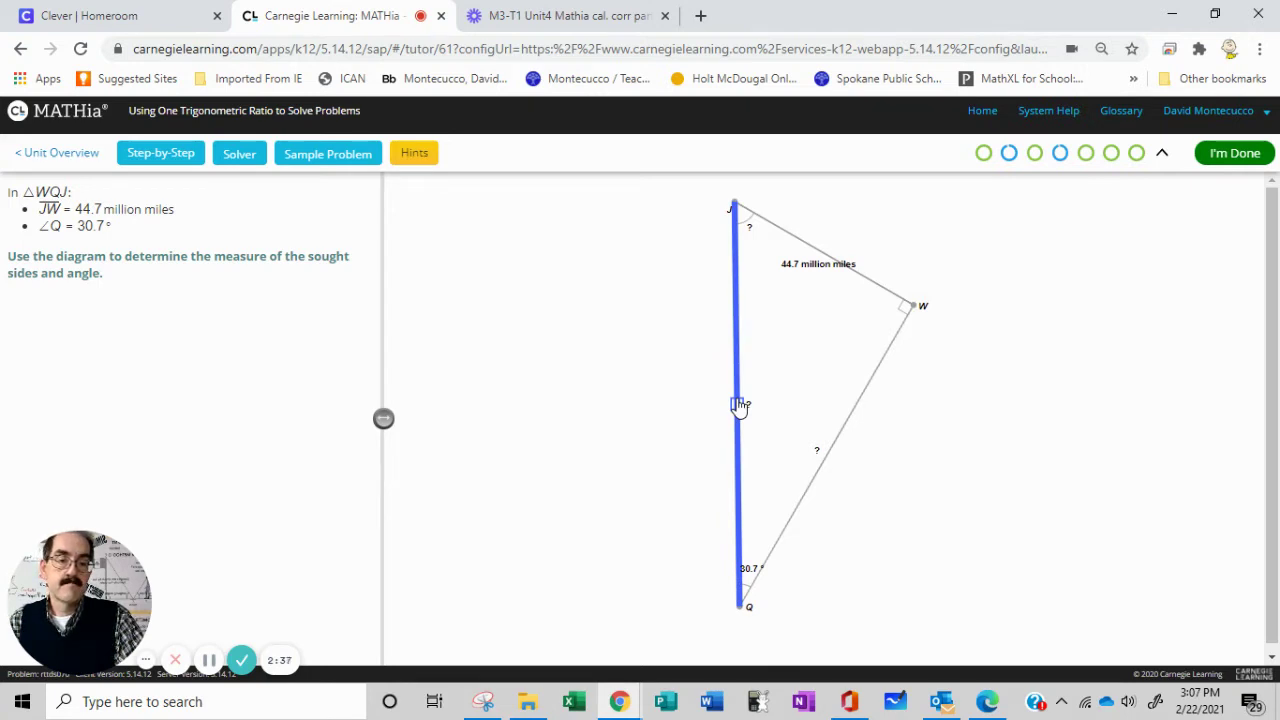
# For side QJ, choose a trigonometric ratio and enter sin(30.7) = 44.7/x
pyautogui.click(739, 405)
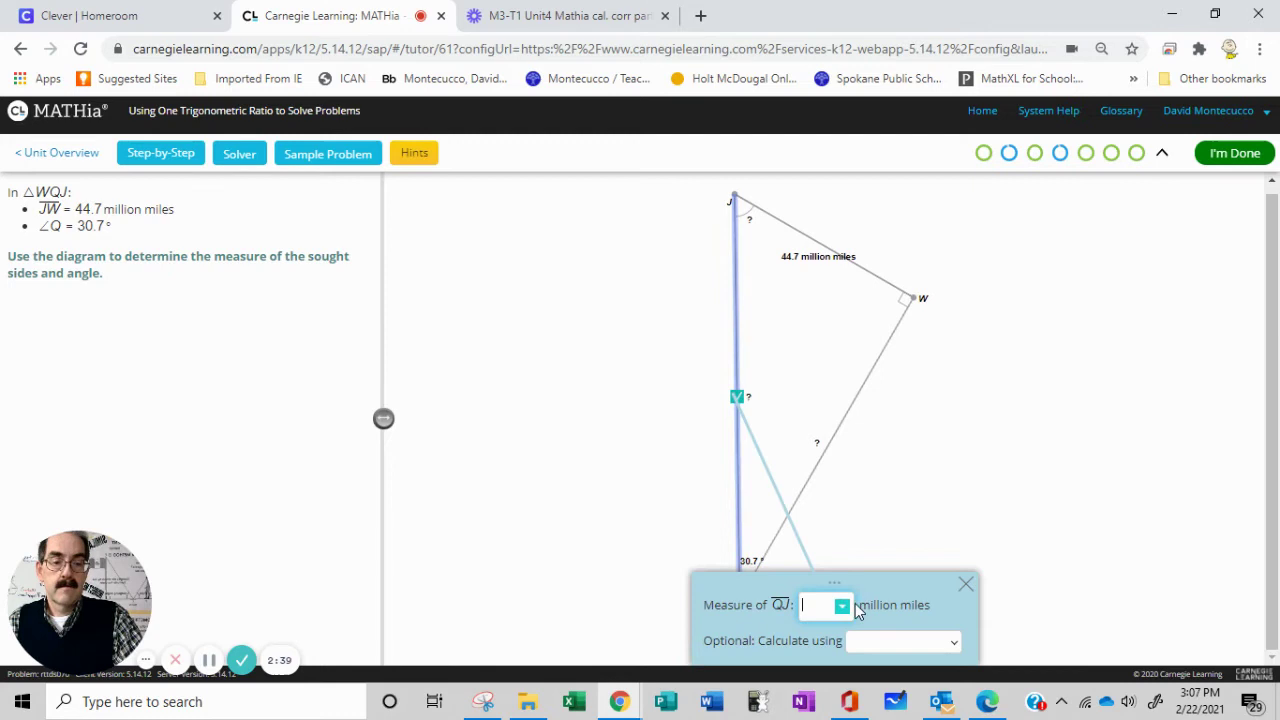
pyautogui.moveTo(886, 581); pyautogui.dragTo(1088, 440)
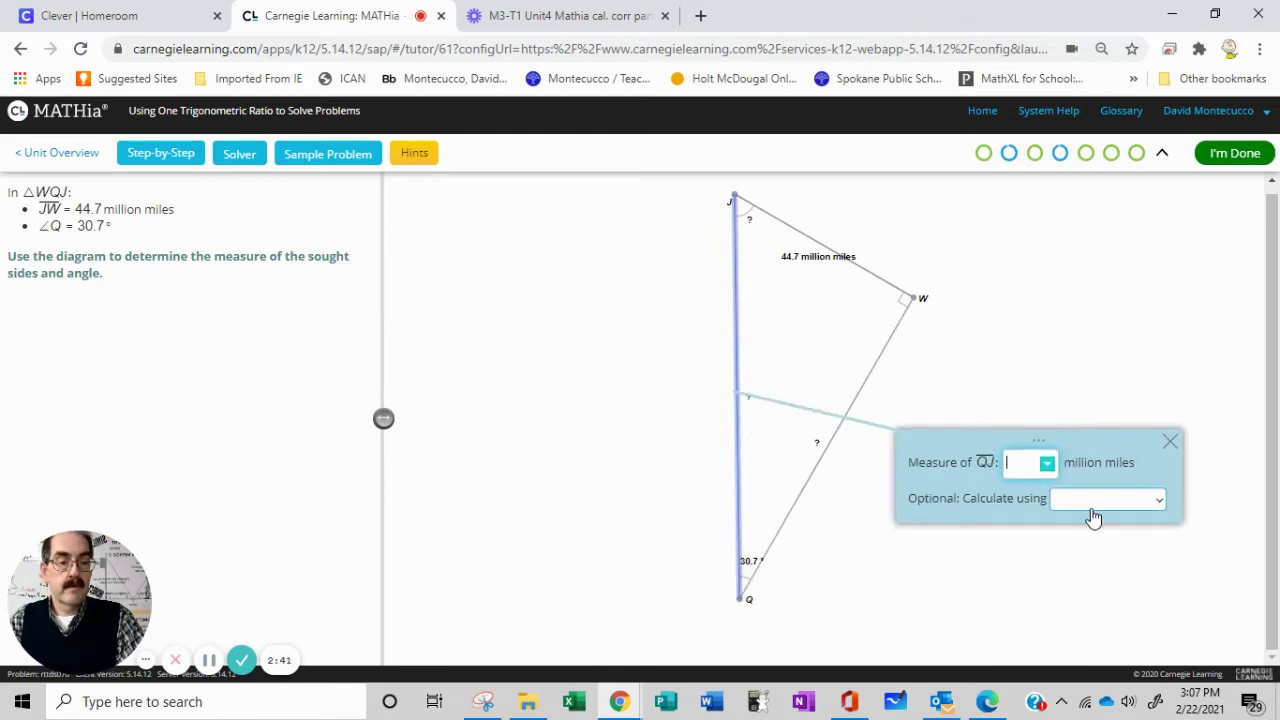
pyautogui.click(1078, 500)
pyautogui.click(1108, 543)
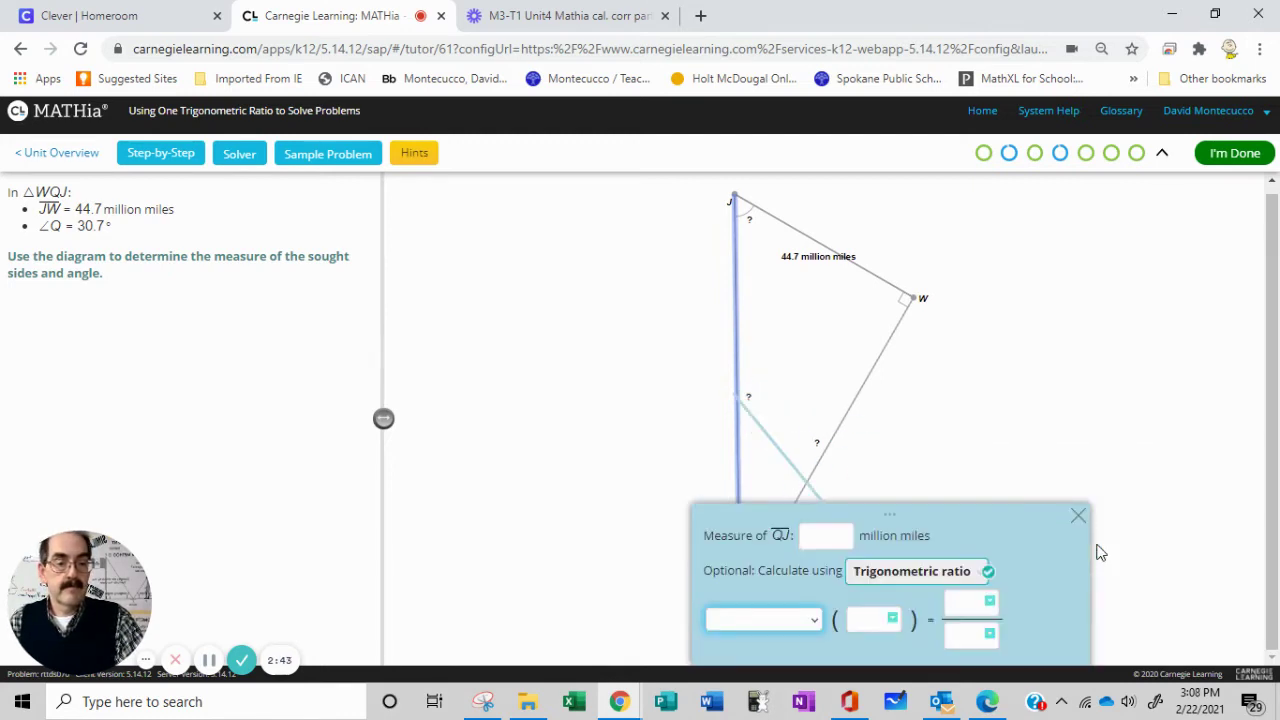
pyautogui.moveTo(955, 540); pyautogui.dragTo(1114, 391)
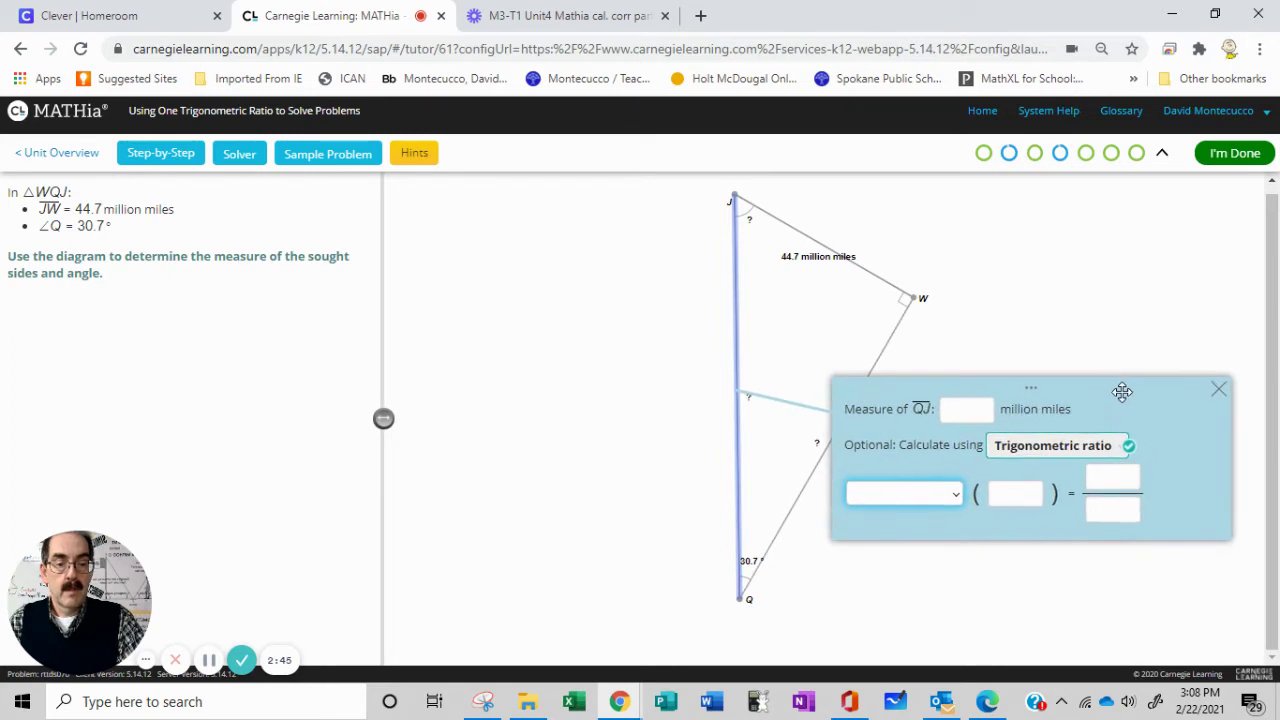
pyautogui.click(928, 500)
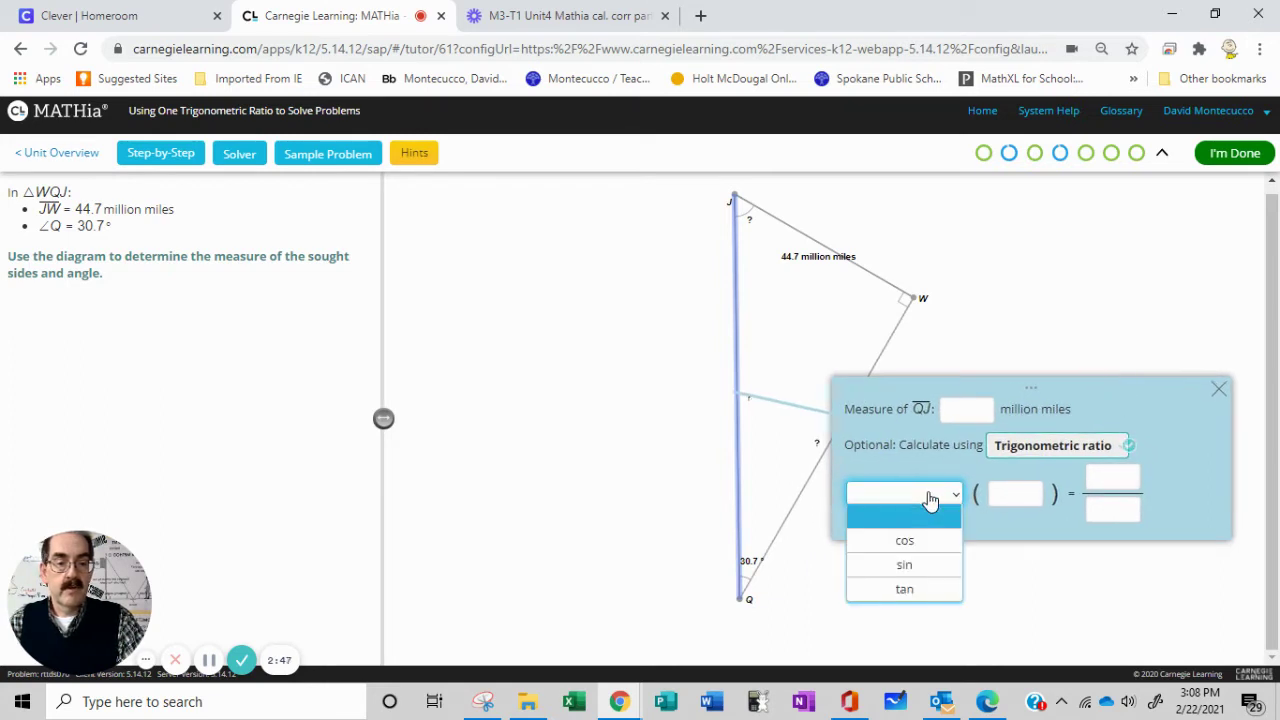
pyautogui.click(903, 560)
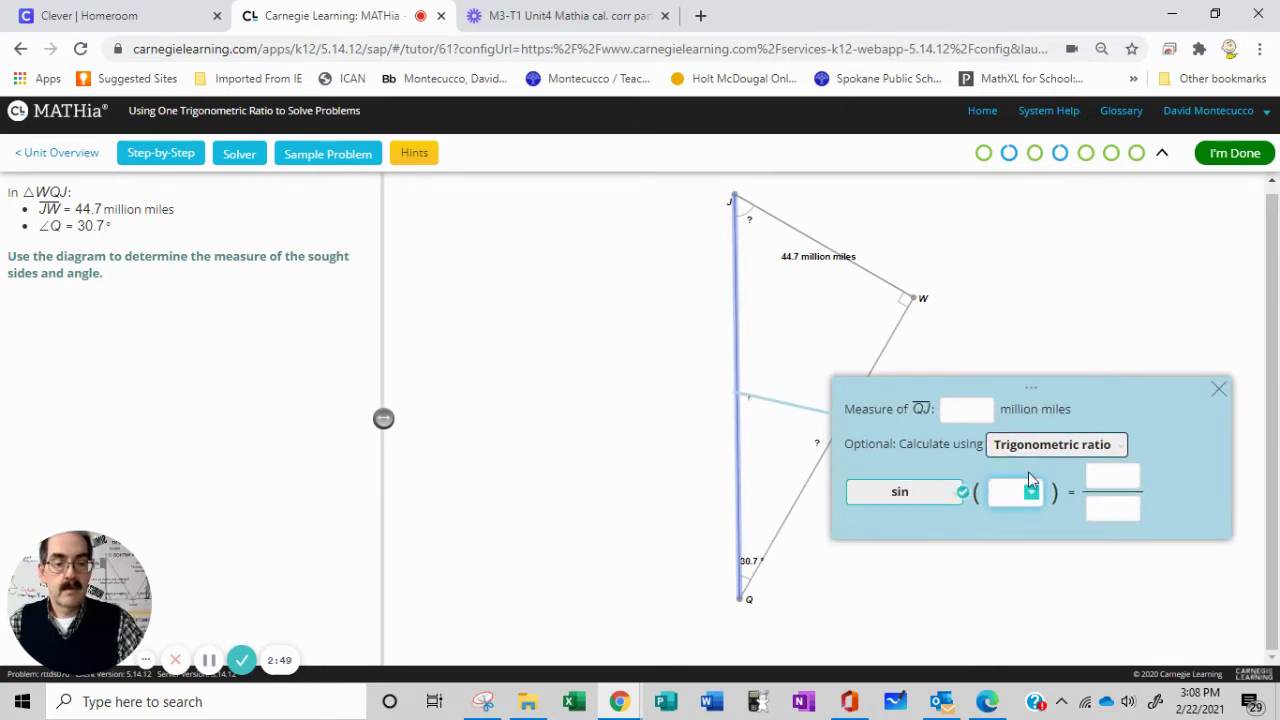
pyautogui.write('30')
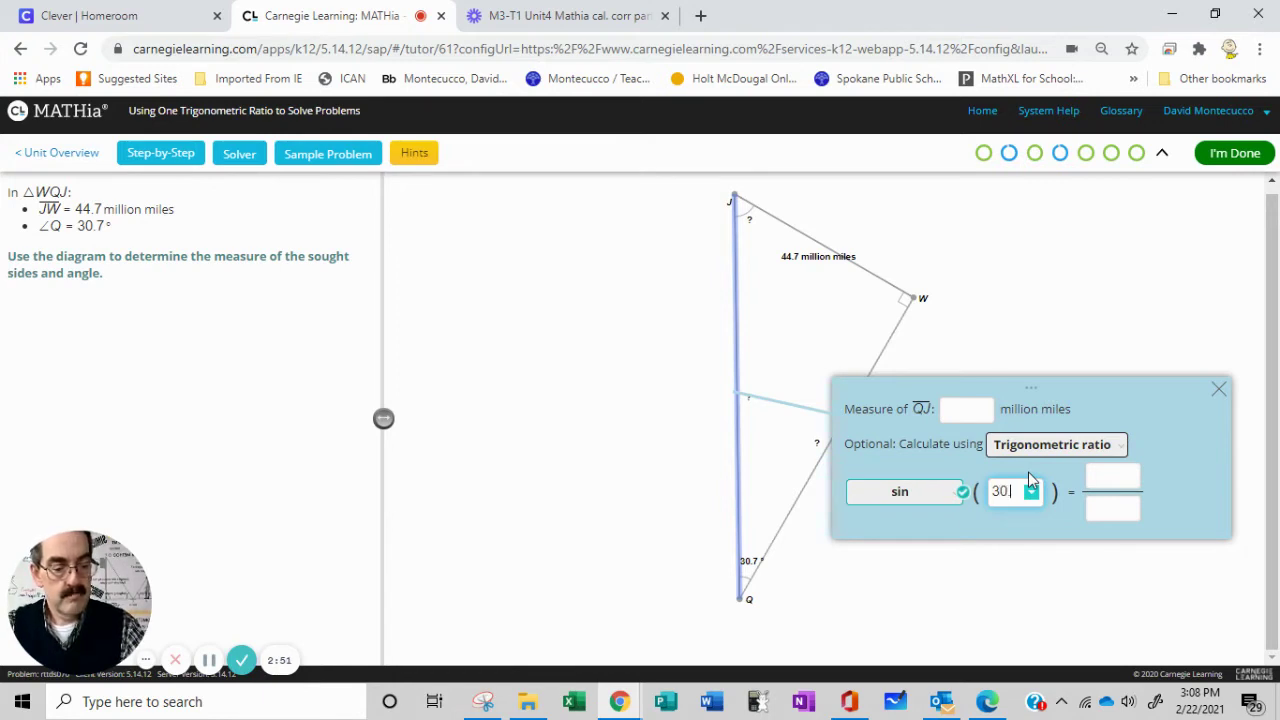
pyautogui.write('.7')
pyautogui.press('Tab')
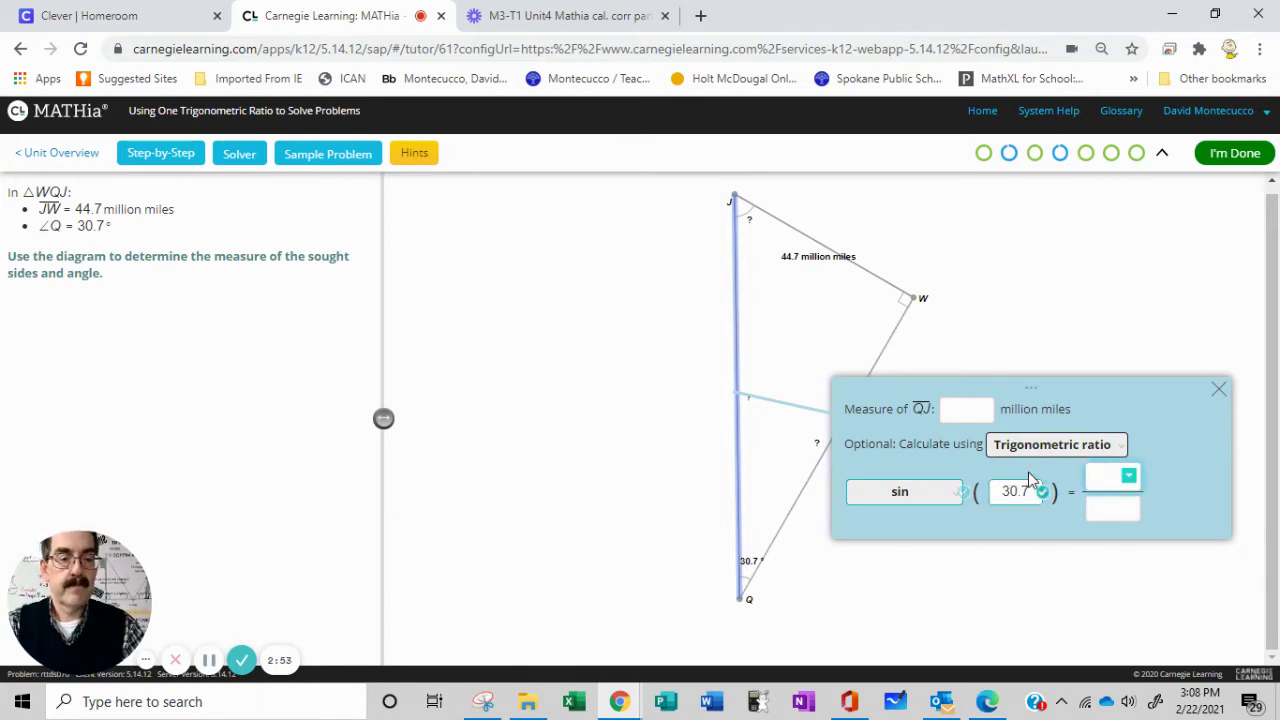
pyautogui.write('44')
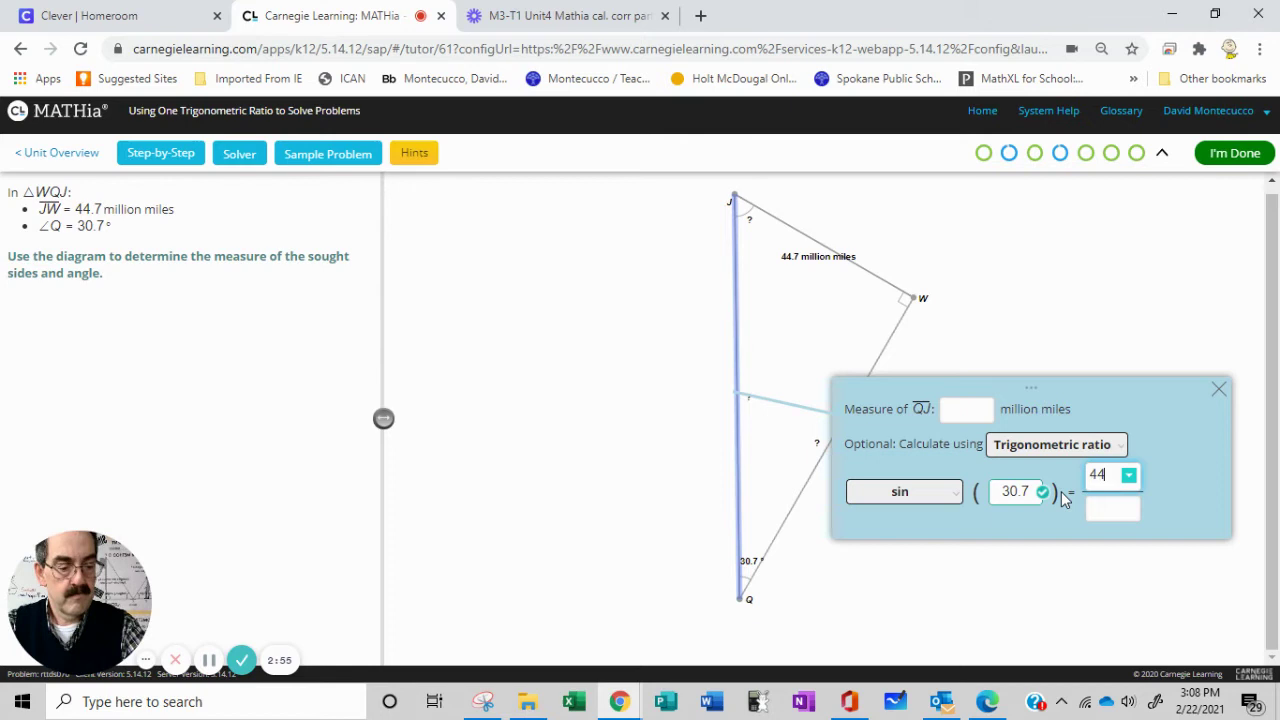
pyautogui.write('.7')
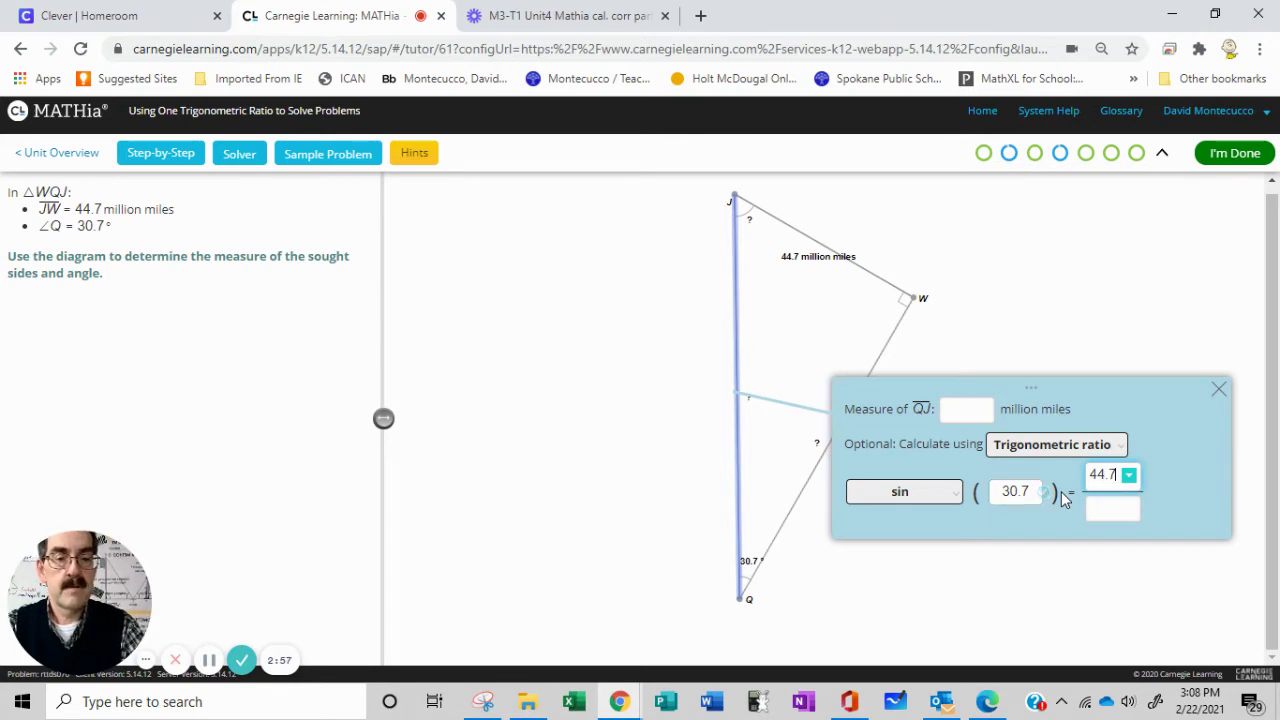
pyautogui.press('Tab')
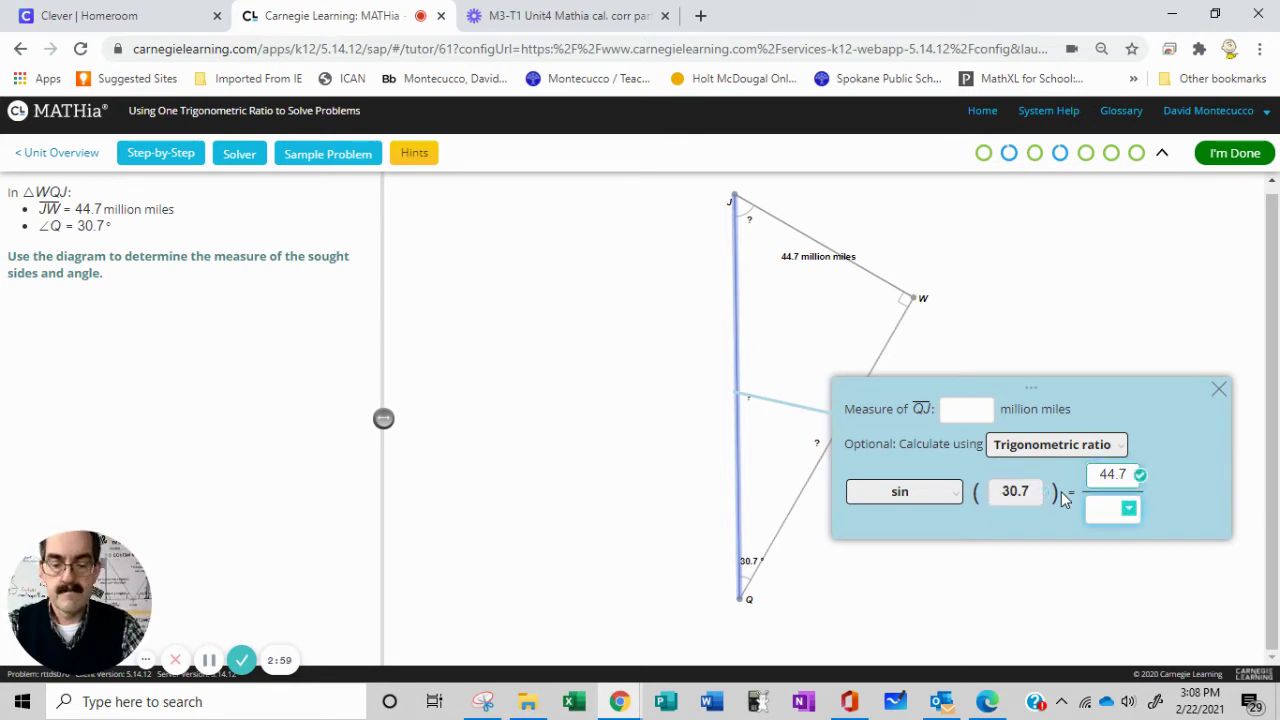
pyautogui.press('Tab')
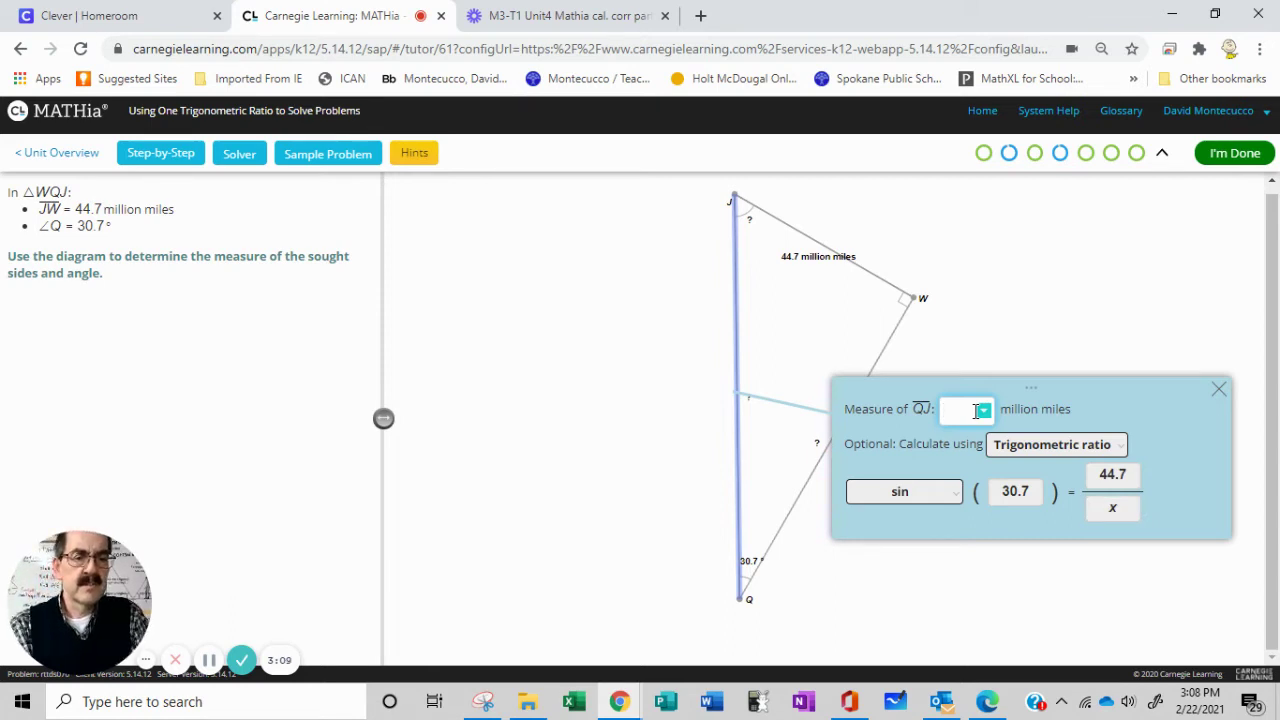
# Enter 44.7/sin(30.7) as the measure of QJ, giving 87.5539 million miles
pyautogui.click(984, 411)
pyautogui.click(1074, 528)
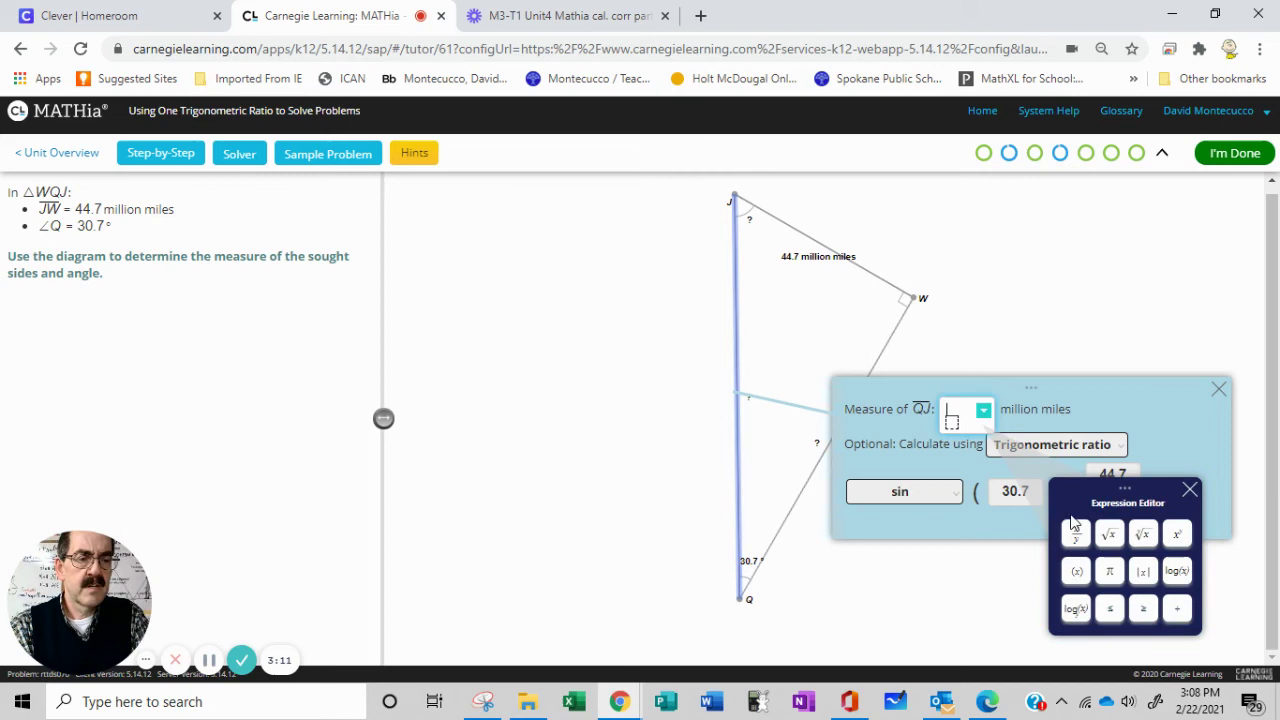
pyautogui.write('44.7')
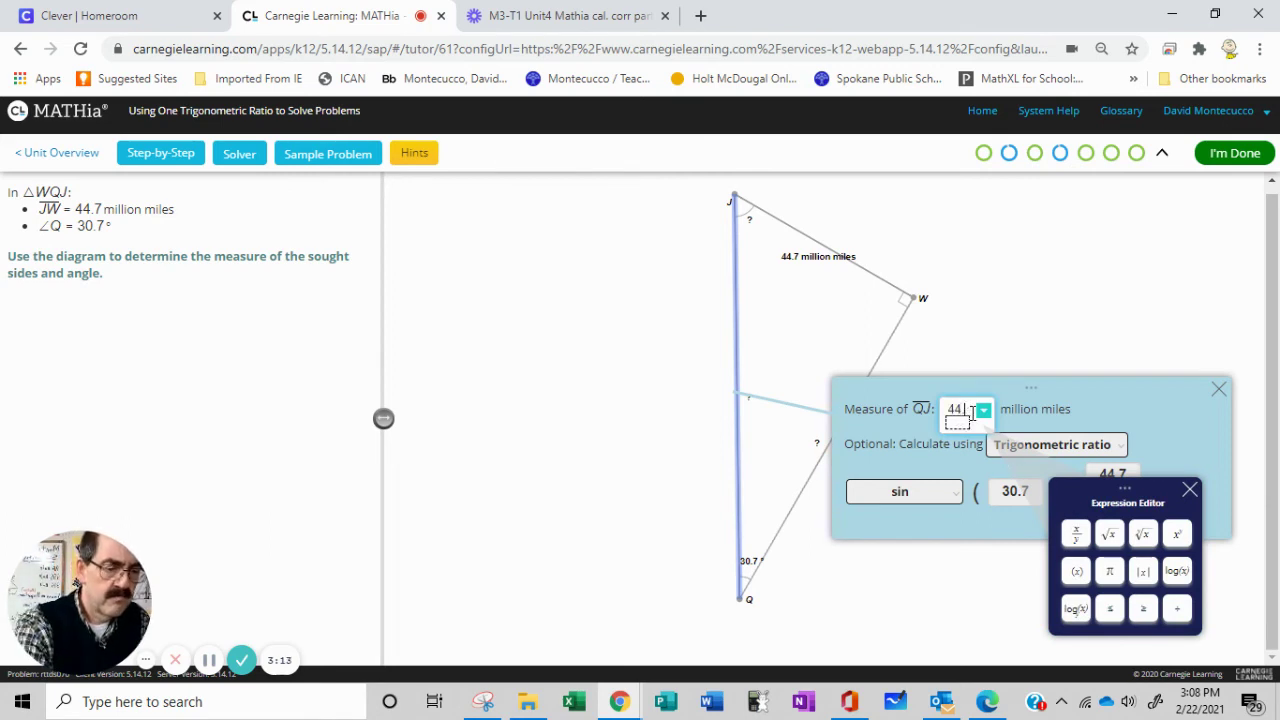
pyautogui.click(960, 424)
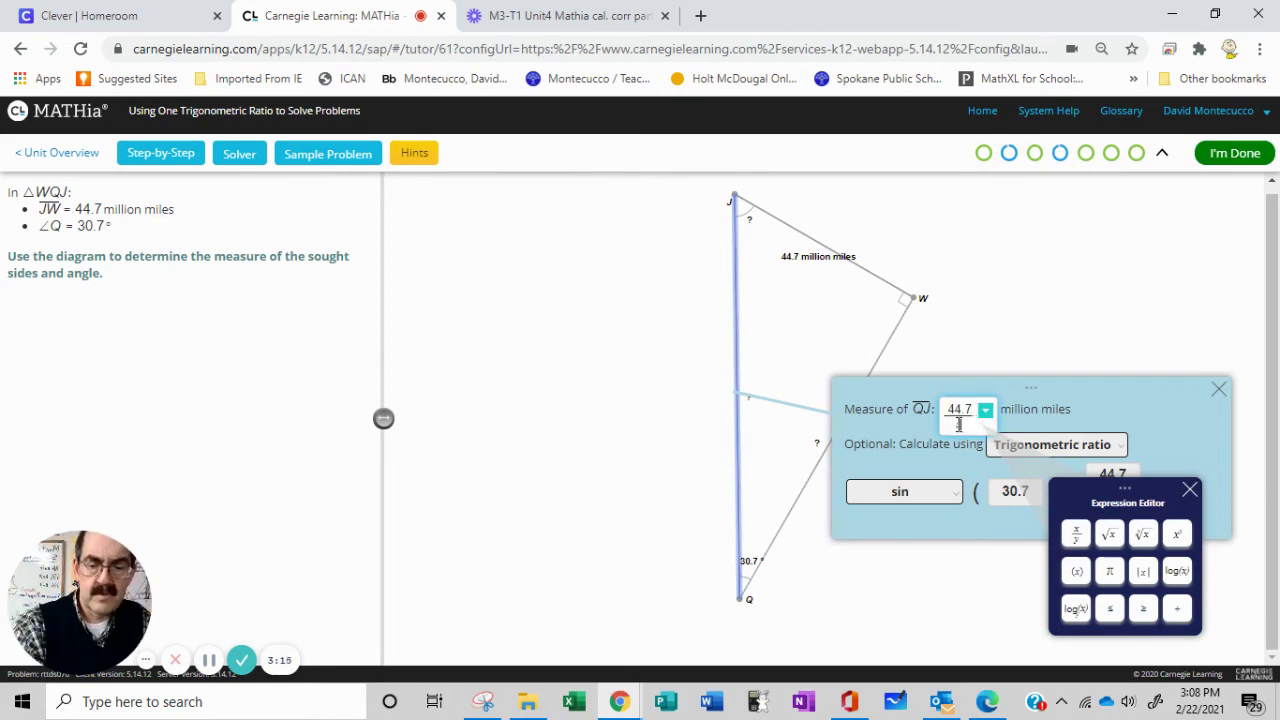
pyautogui.write('sin')
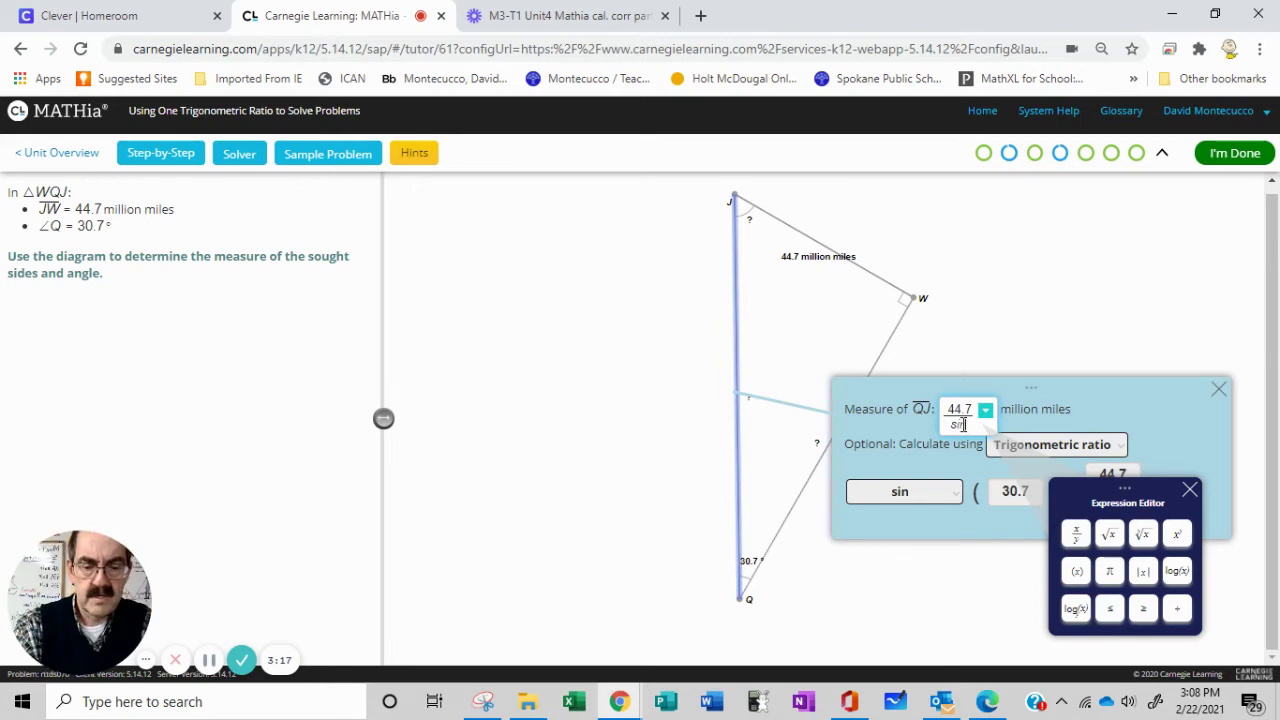
pyautogui.write('(')
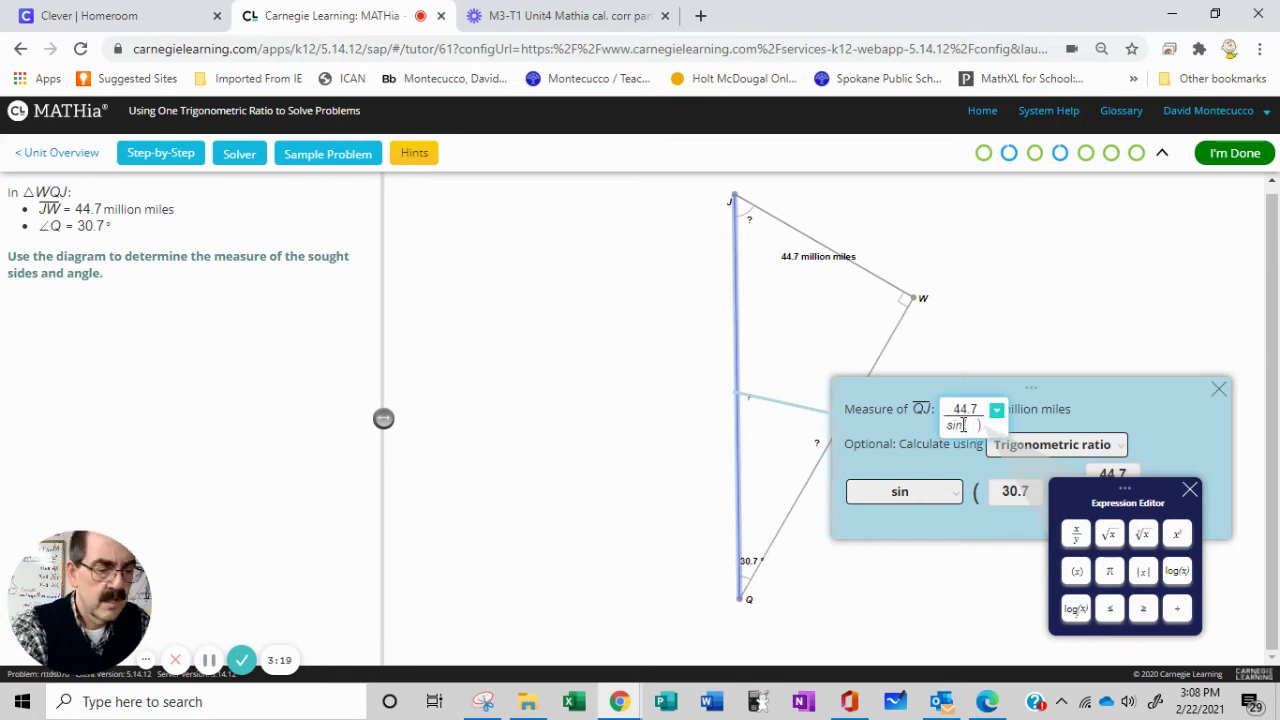
pyautogui.write('30.7')
pyautogui.press('Return')
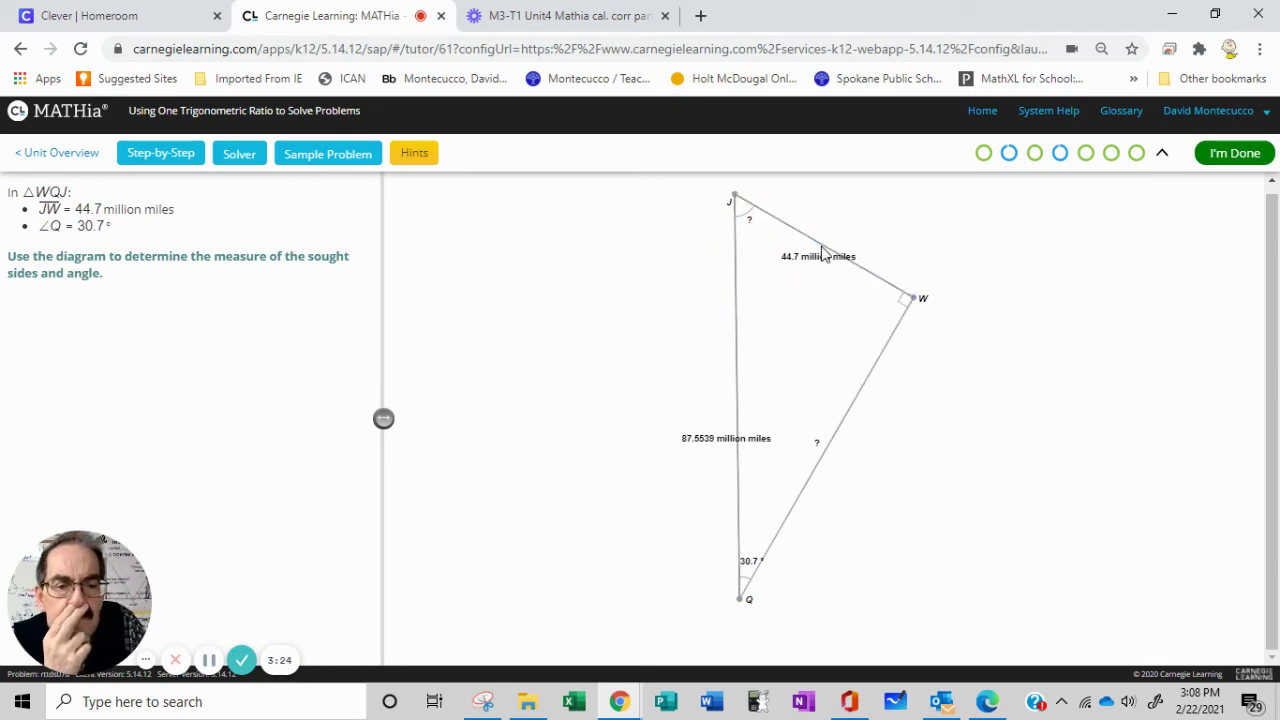
# Choose the Pythagorean Theorem for side WQ and fill in x² + 44.7² = 87.5539²
pyautogui.click(829, 450)
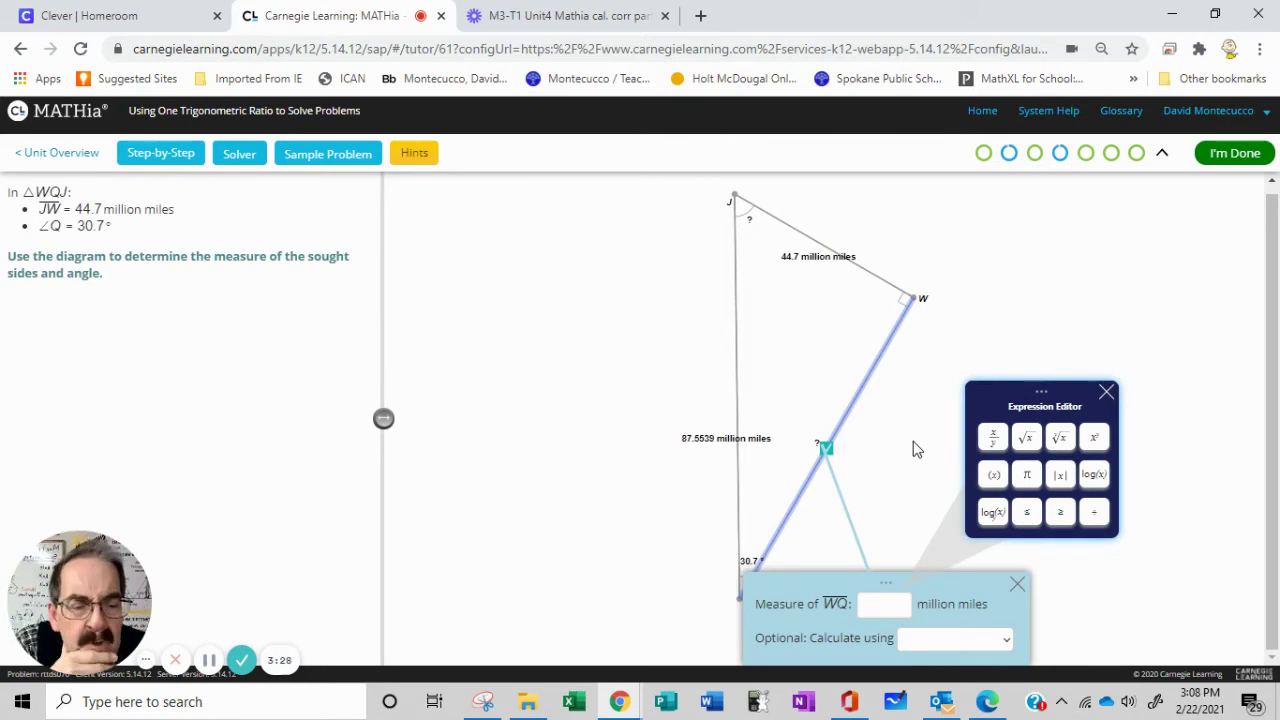
pyautogui.moveTo(946, 586); pyautogui.dragTo(1041, 555)
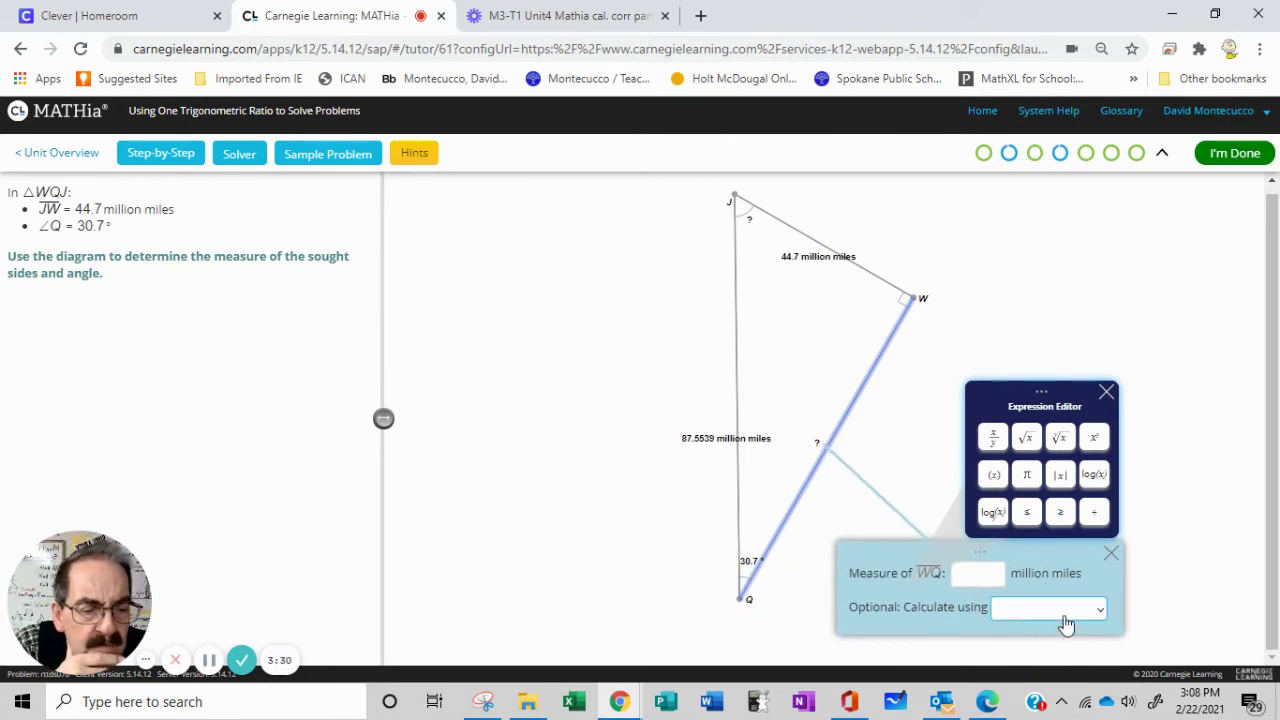
pyautogui.click(1066, 624)
pyautogui.click(1060, 545)
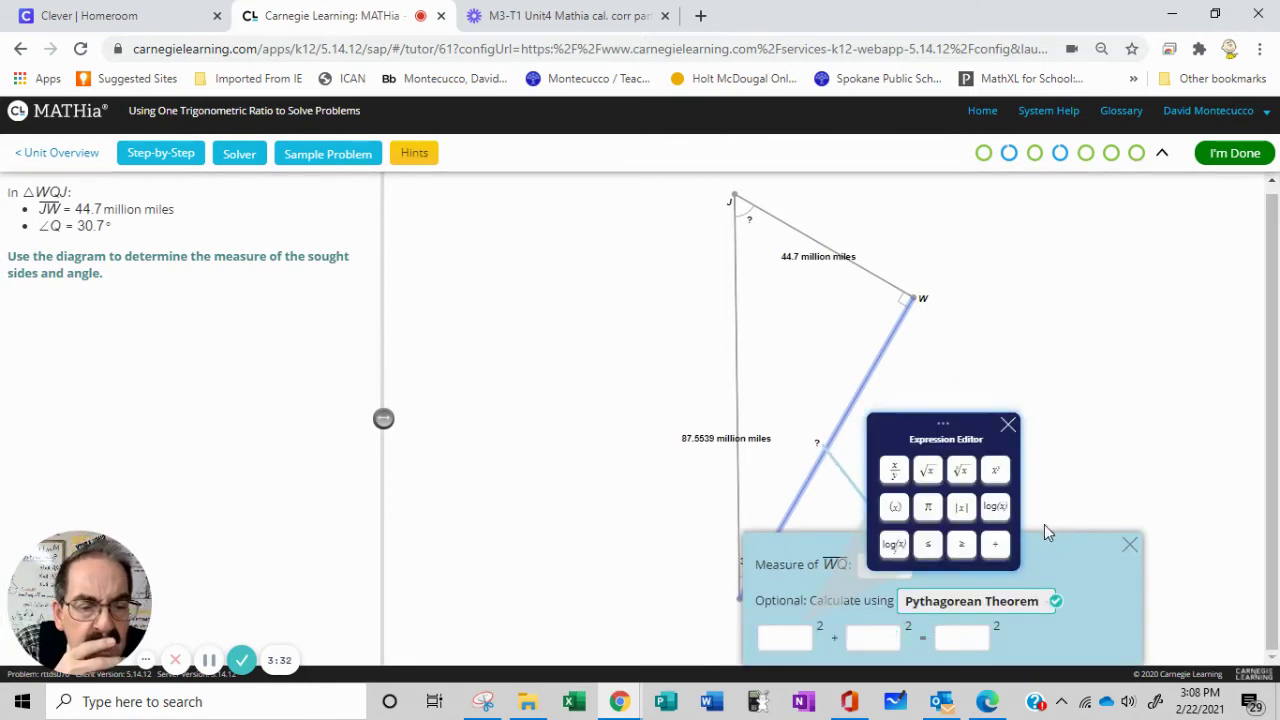
pyautogui.click(1008, 427)
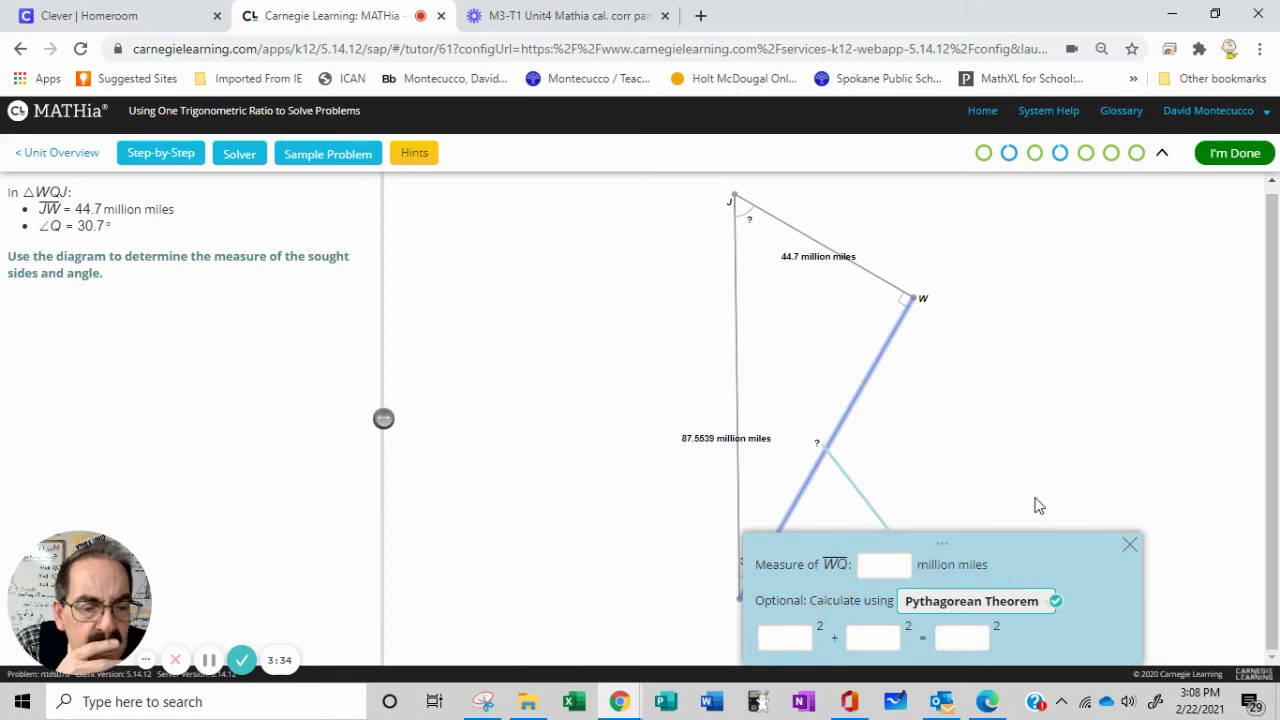
pyautogui.moveTo(1038, 550); pyautogui.dragTo(1124, 465)
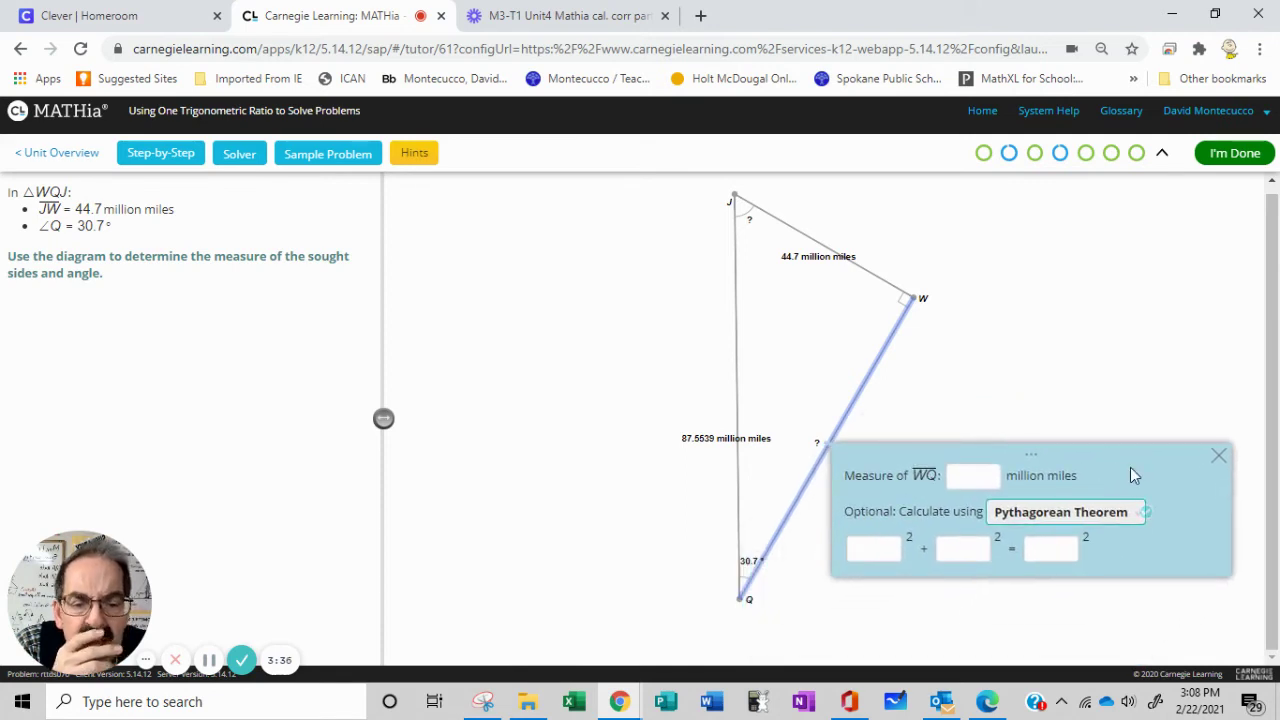
pyautogui.click(889, 557)
pyautogui.write('x')
pyautogui.press('Tab')
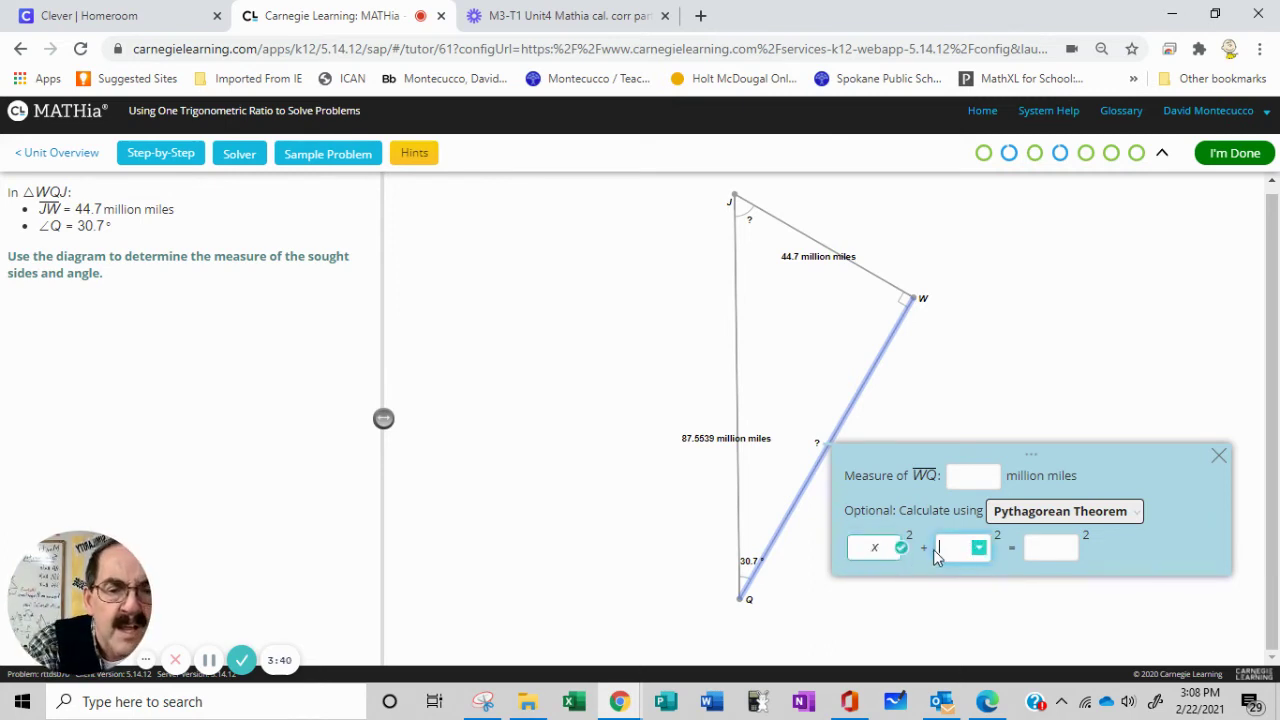
pyautogui.write('44.7')
pyautogui.press('Tab')
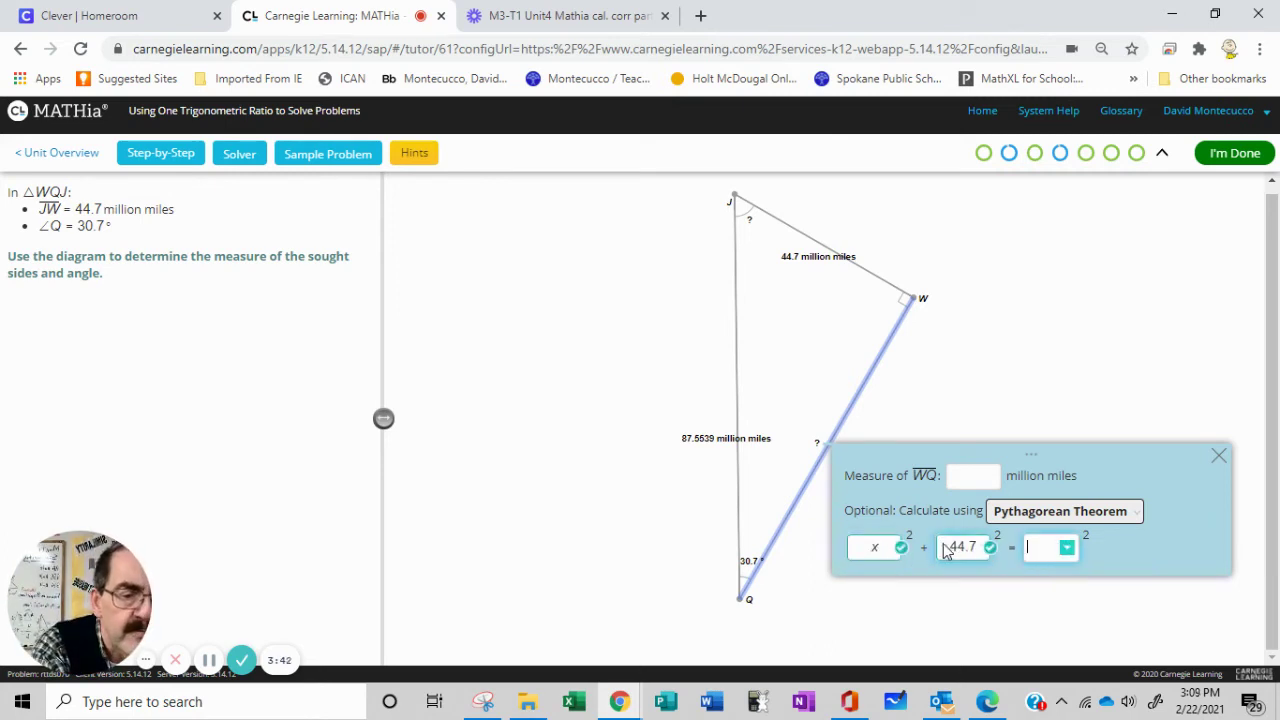
pyautogui.write('8')
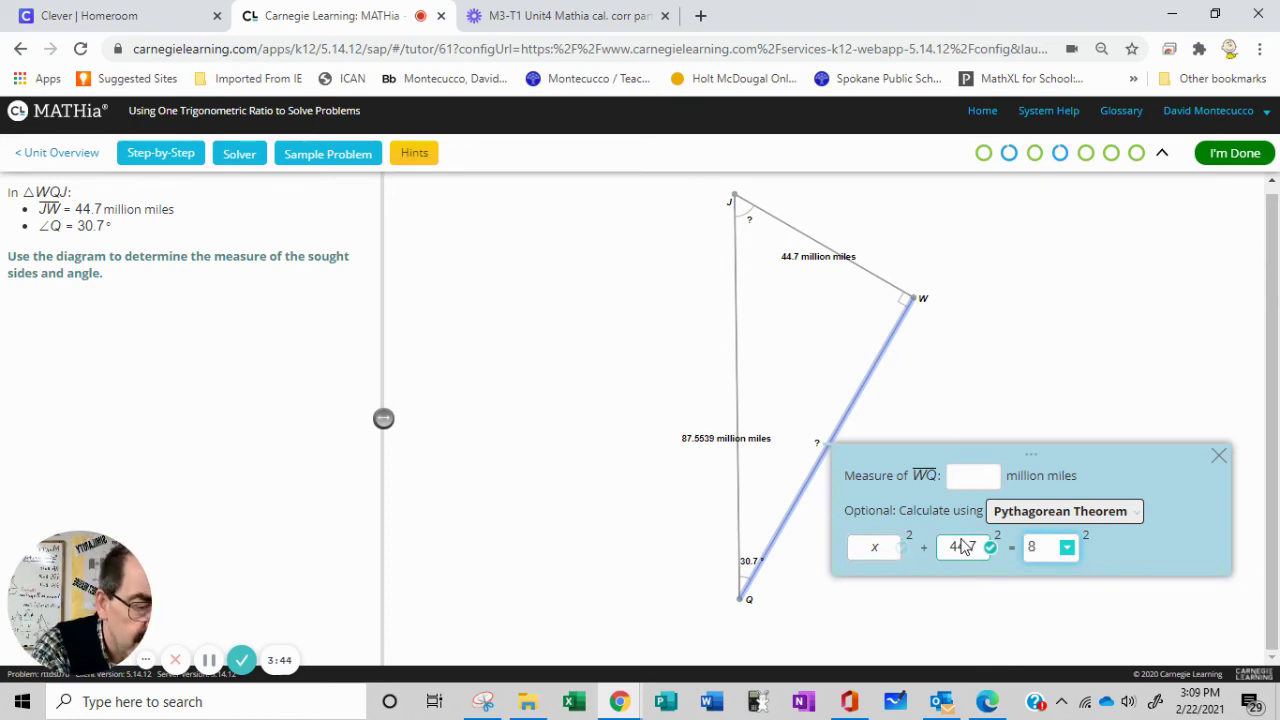
pyautogui.write('7.5')
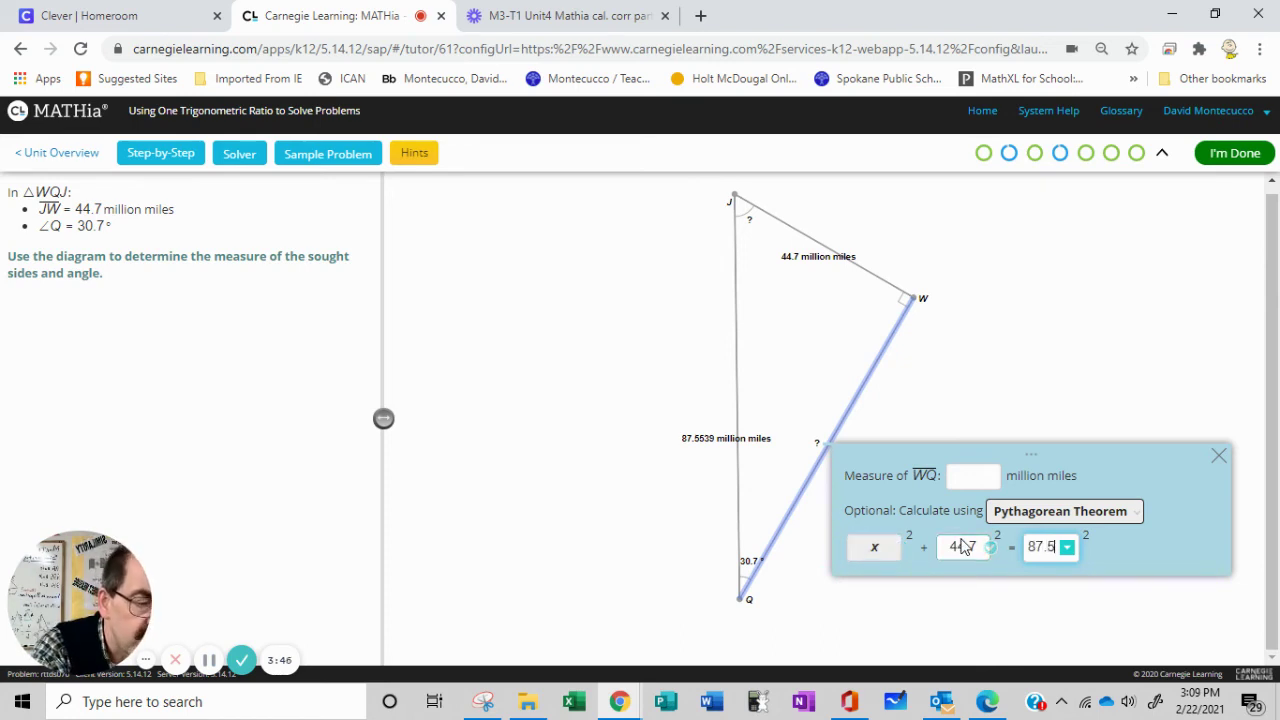
pyautogui.write('539')
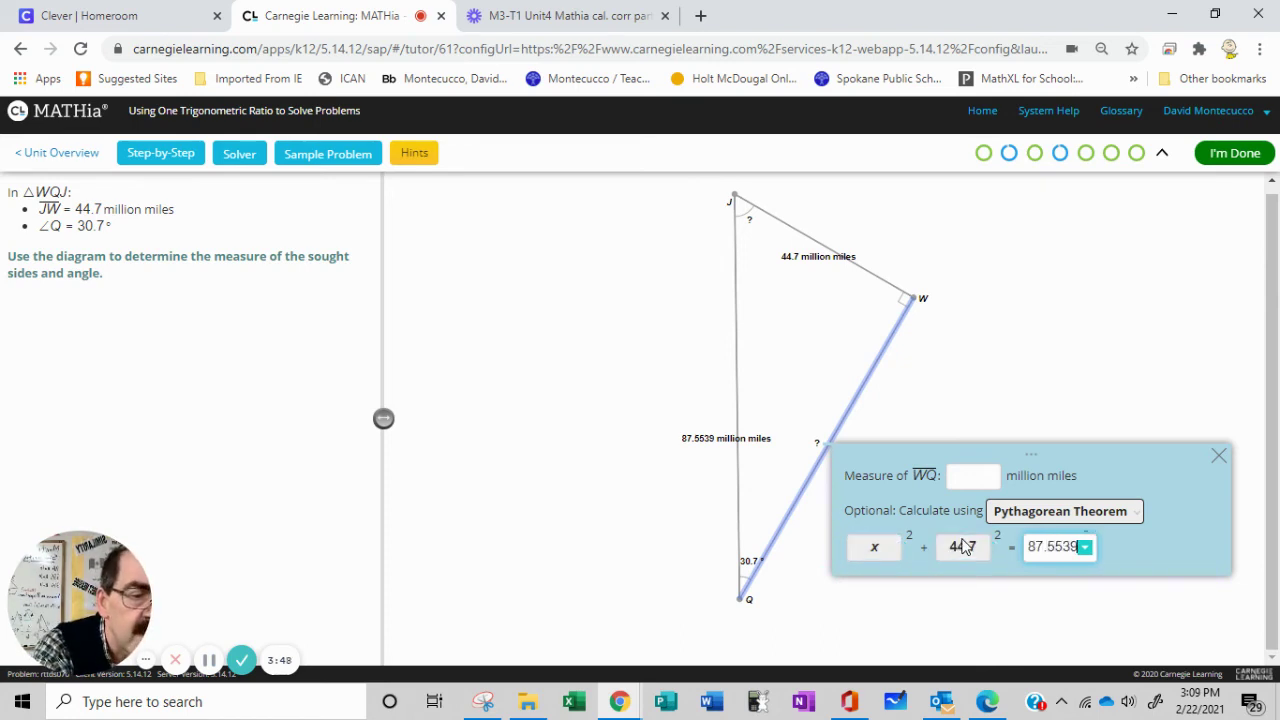
# Enter √(87.5539² − 44.7²) as WQ's measure, giving 75.2834 million miles
pyautogui.click(971, 479)
pyautogui.click(989, 477)
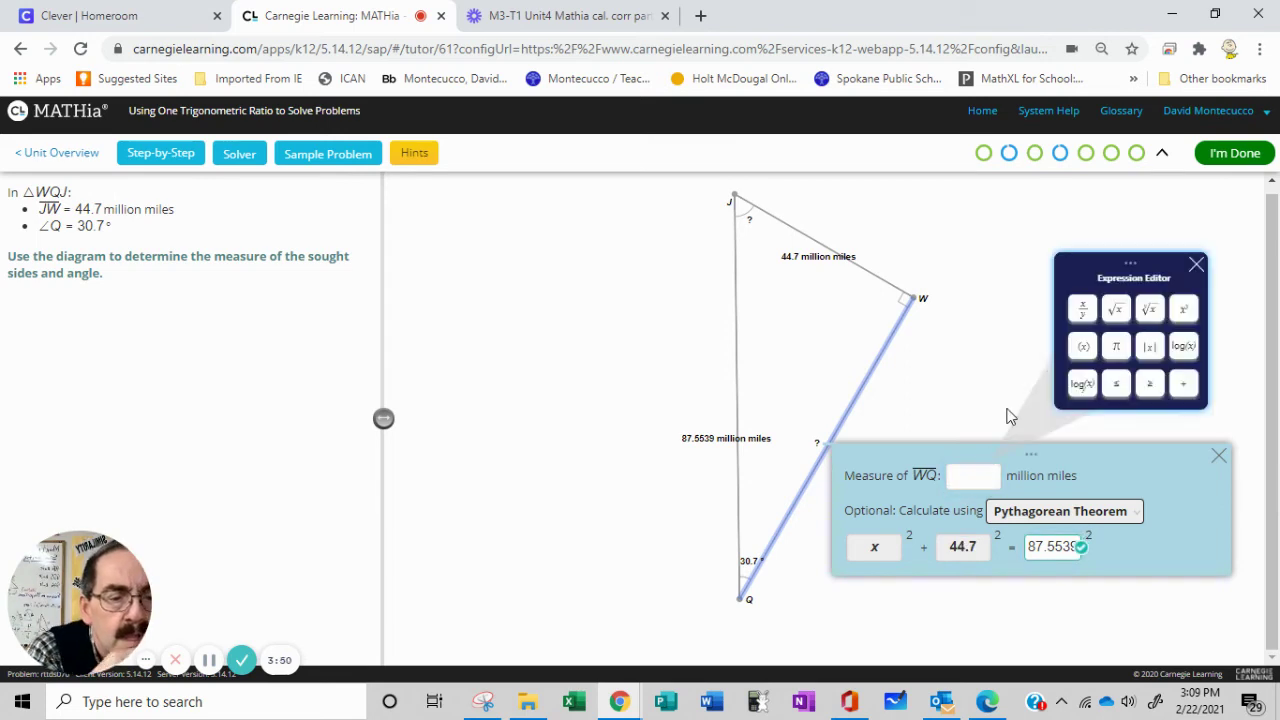
pyautogui.click(1115, 310)
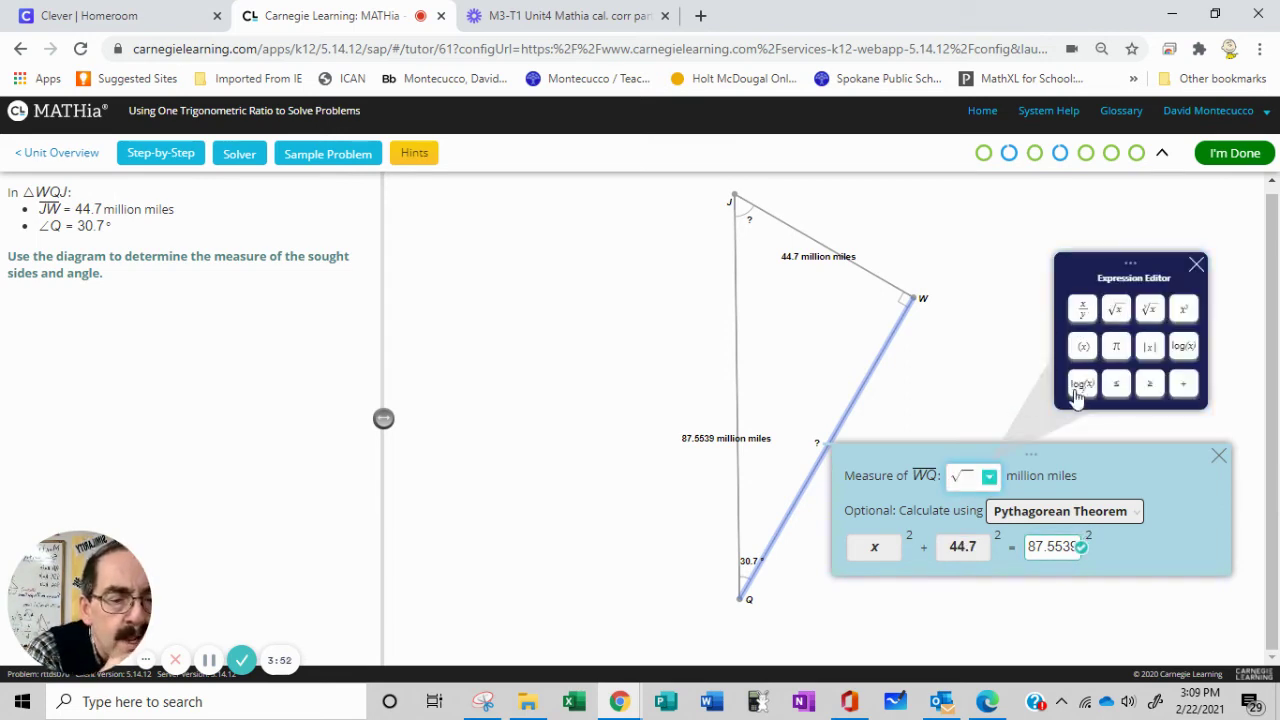
pyautogui.write('87.5539²')
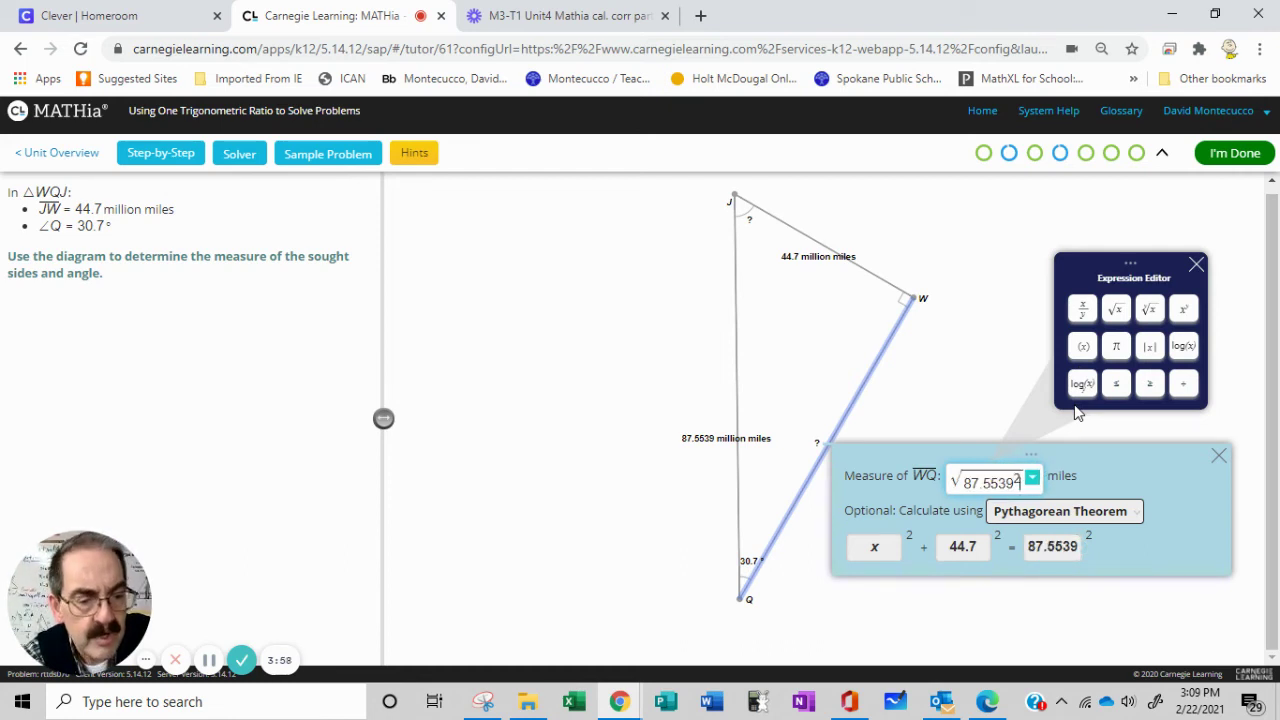
pyautogui.press('Right')
pyautogui.write('-')
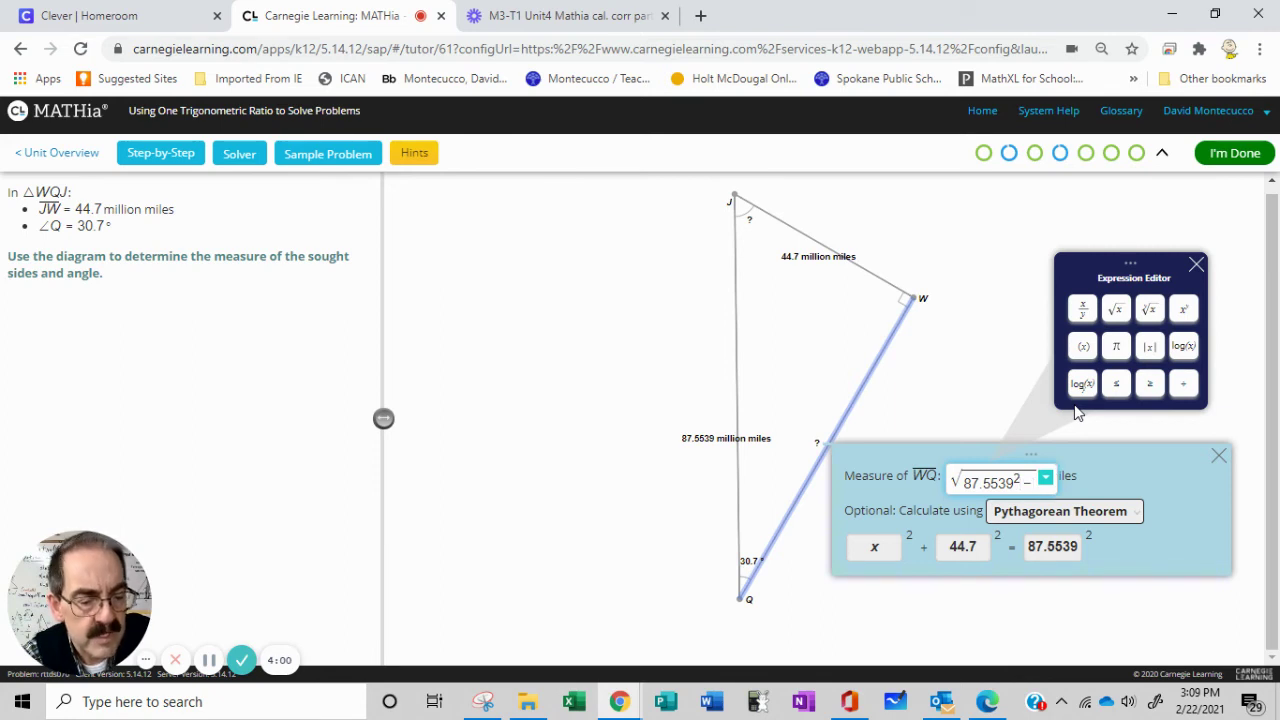
pyautogui.write('44.7²')
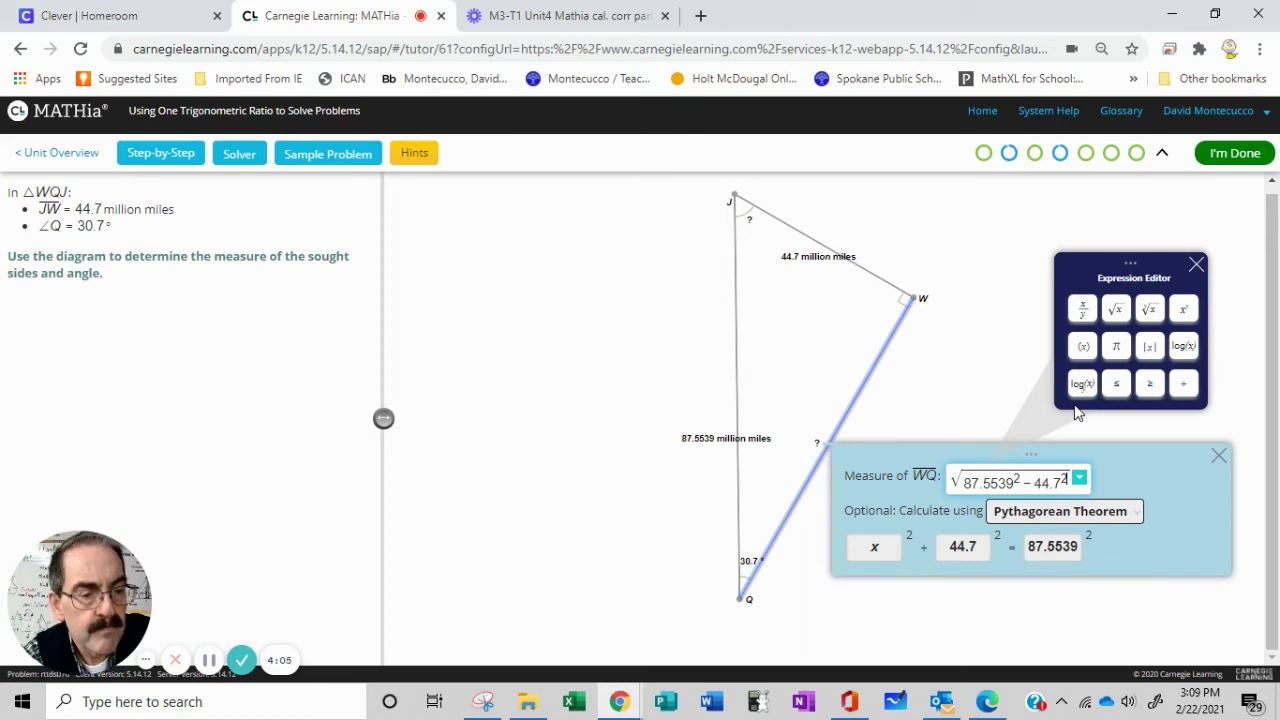
pyautogui.press('Return')
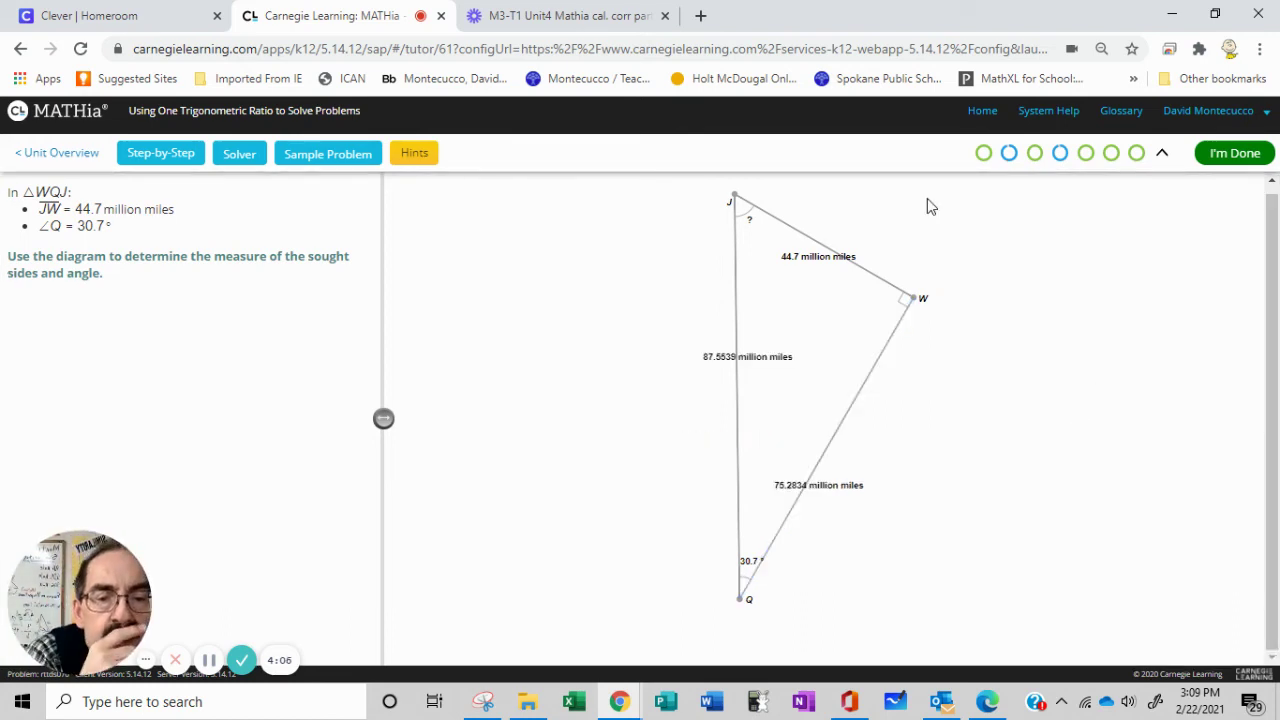
# For angle J, choose the Triangle Sum Theorem and fill in x, 90 and 30.7
pyautogui.click(748, 221)
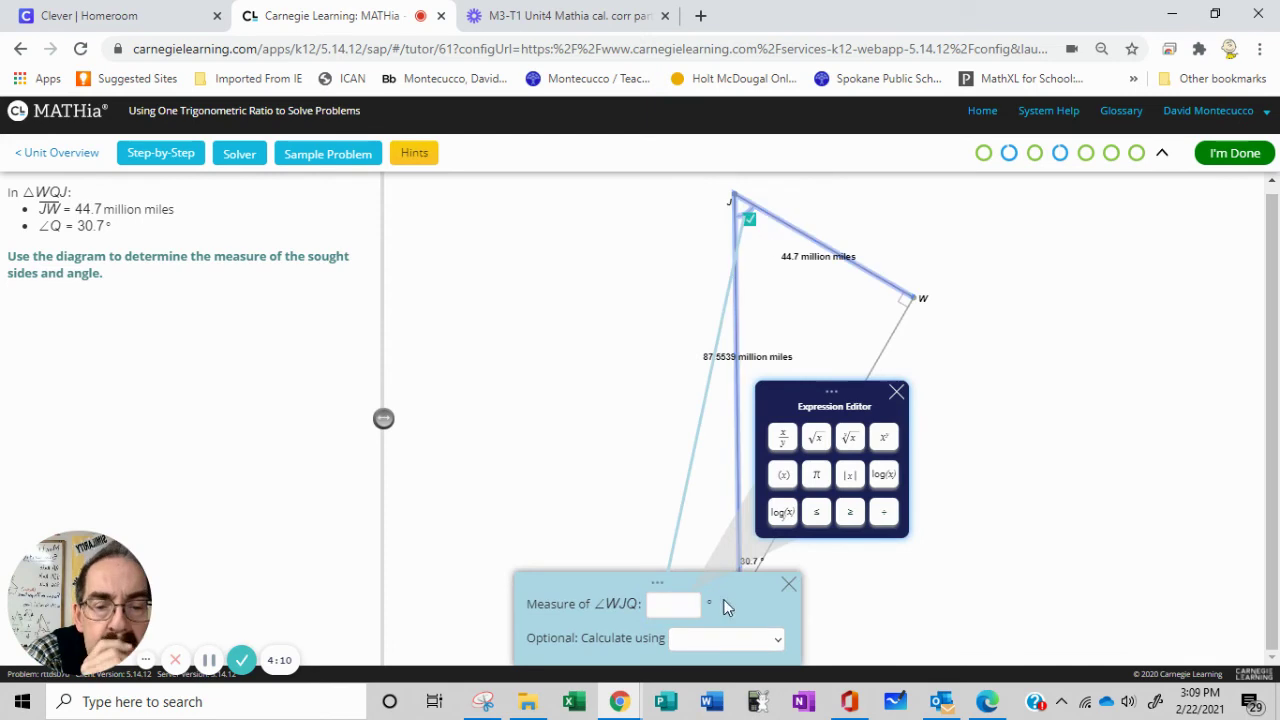
pyautogui.moveTo(684, 583); pyautogui.dragTo(523, 416)
pyautogui.click(574, 480)
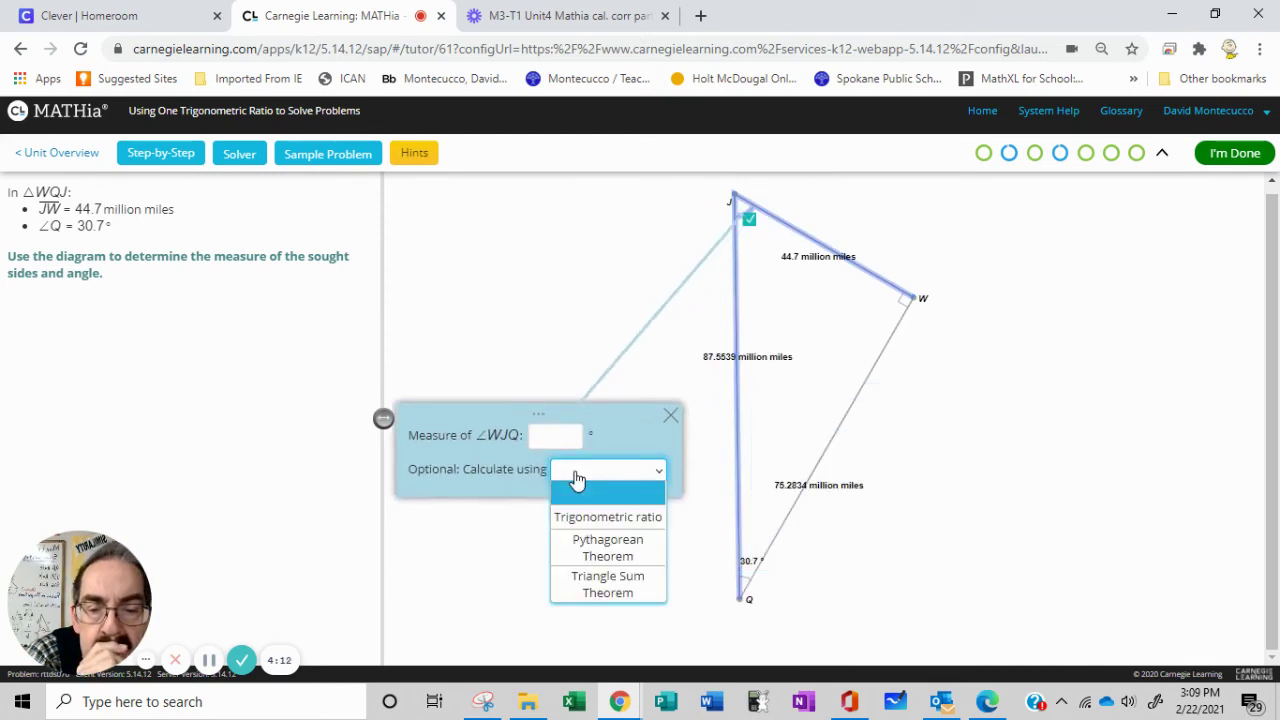
pyautogui.click(597, 586)
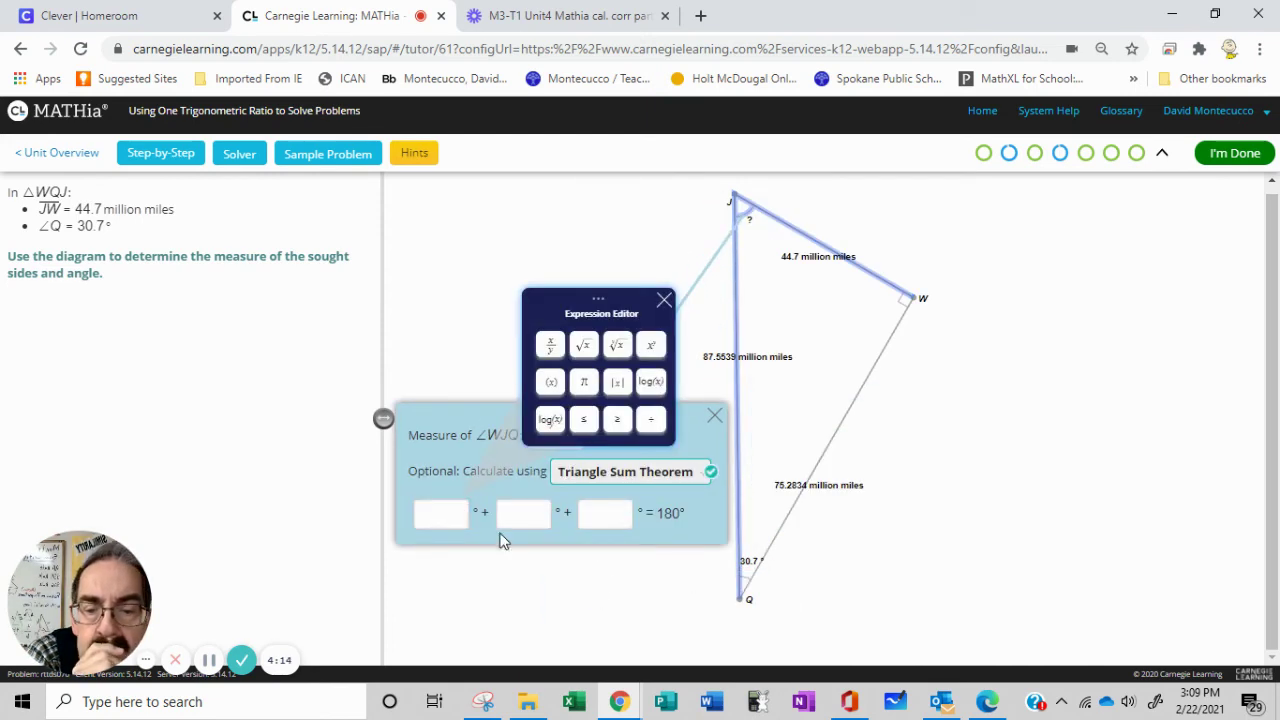
pyautogui.click(434, 522)
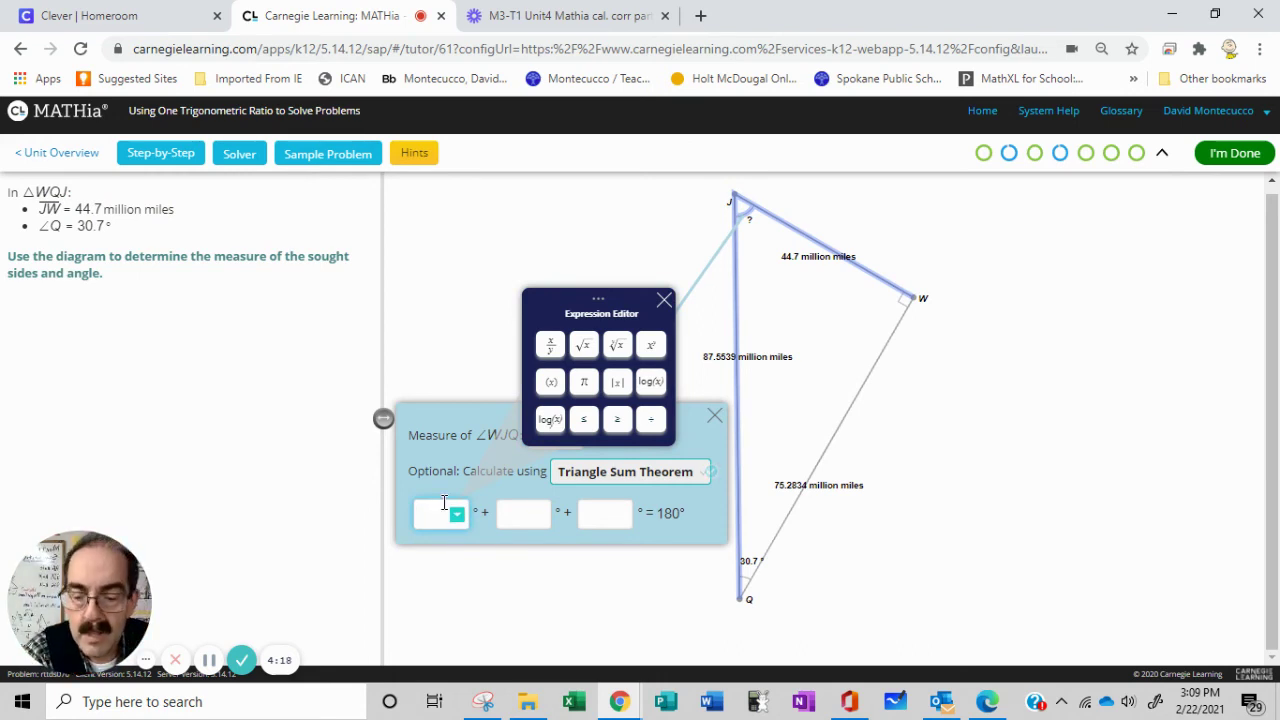
pyautogui.press('Return')
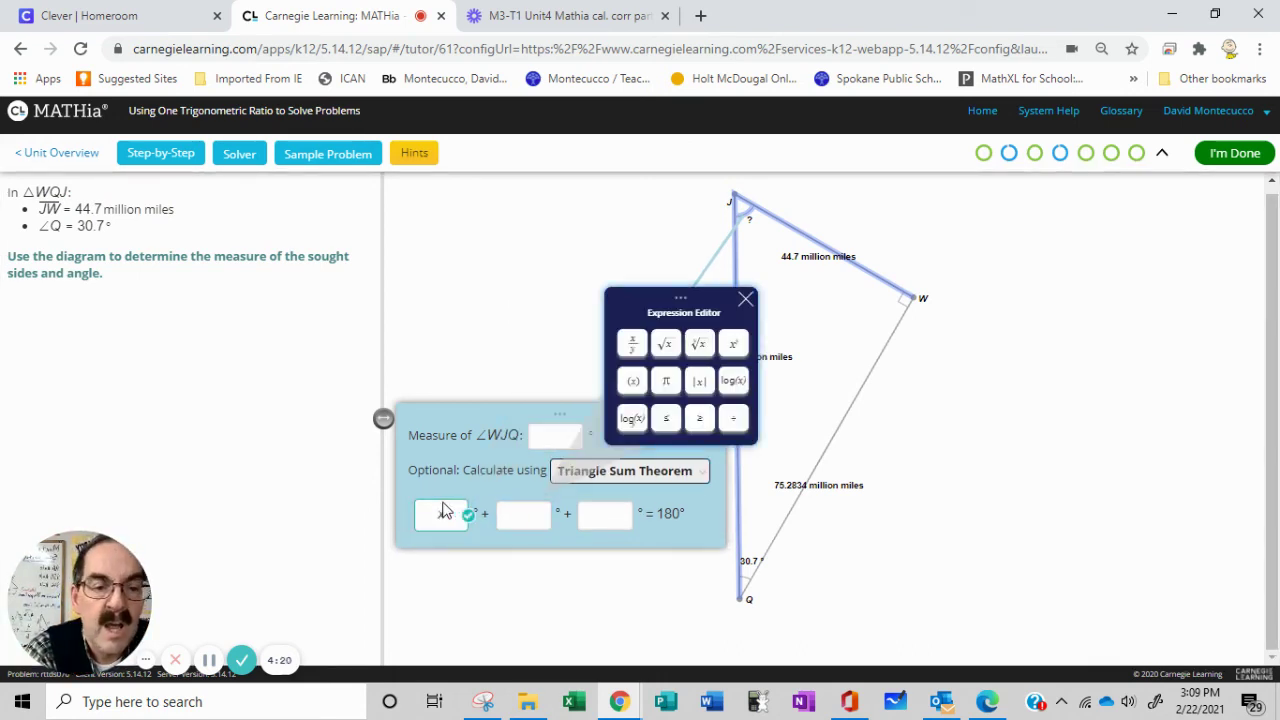
pyautogui.click(535, 514)
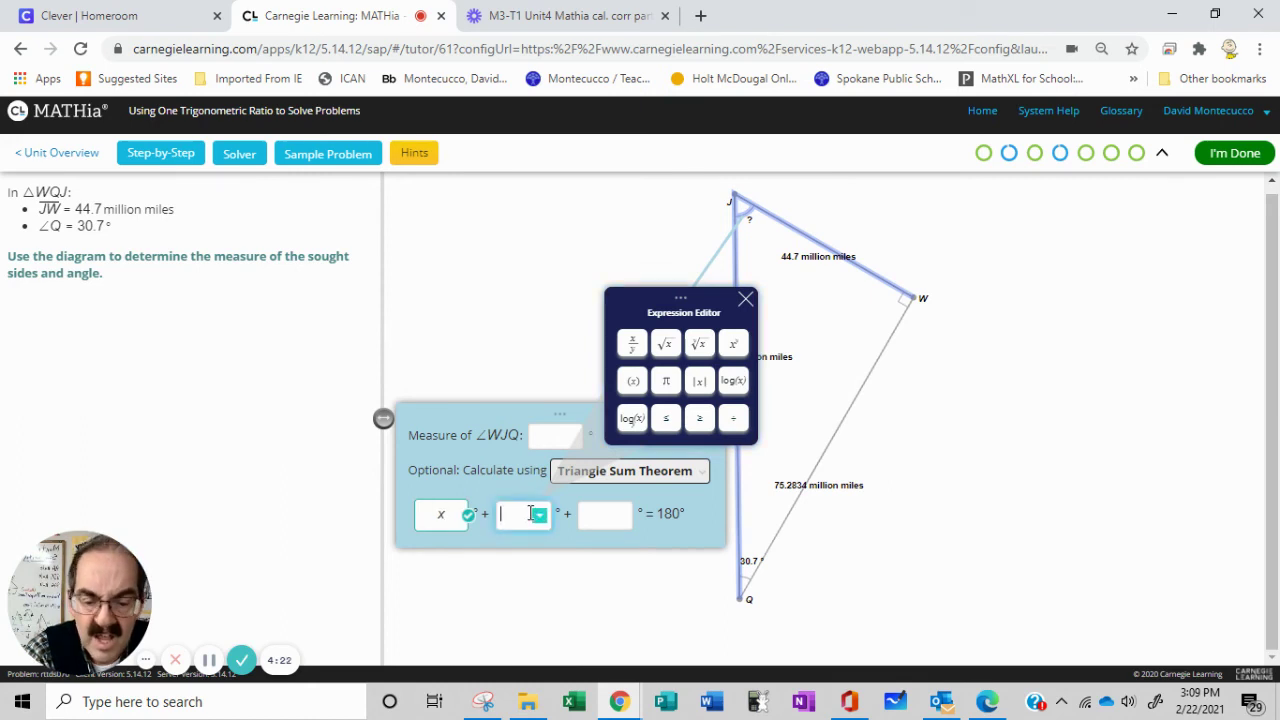
pyautogui.click(600, 516)
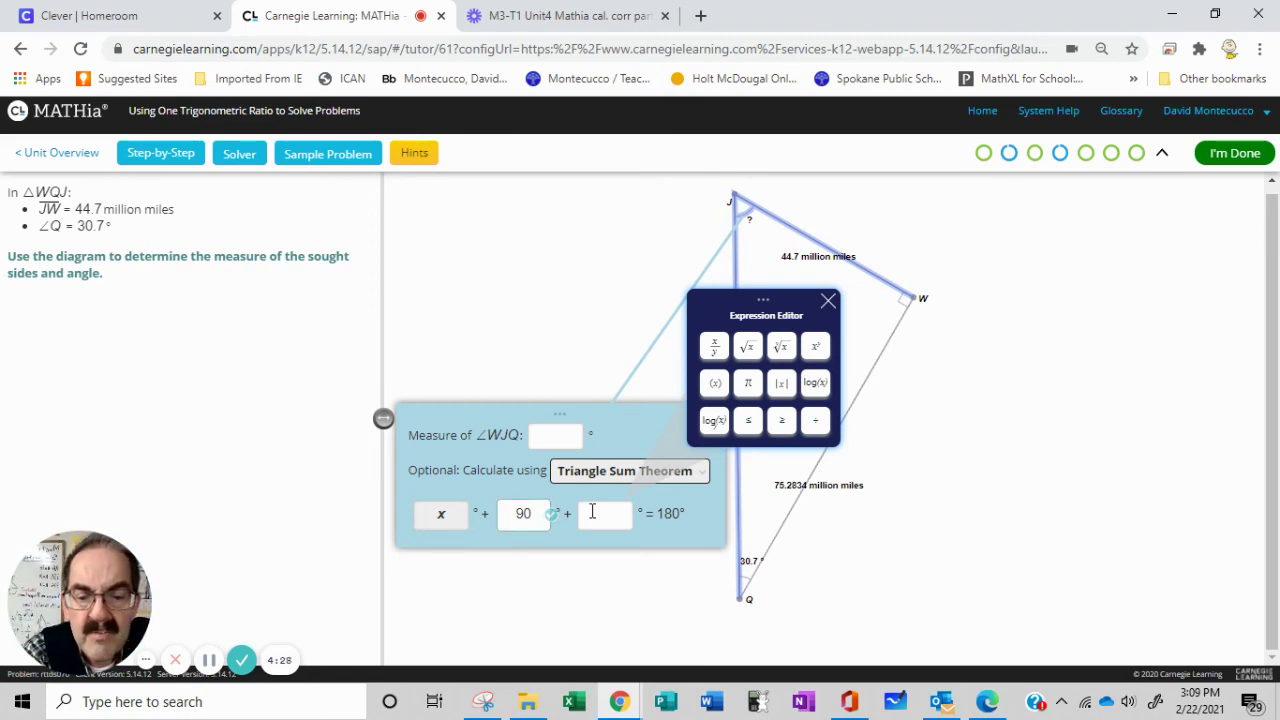
pyautogui.click(592, 511)
pyautogui.write('30')
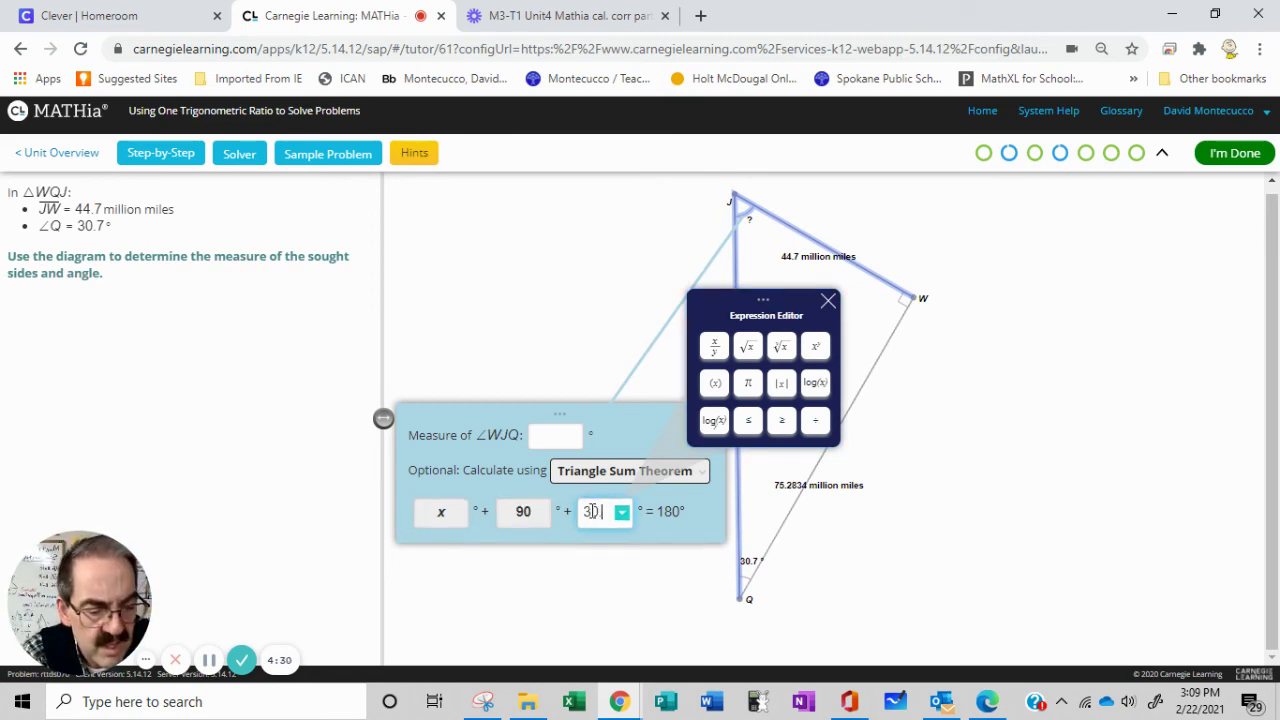
pyautogui.write('.7')
pyautogui.press('Tab')
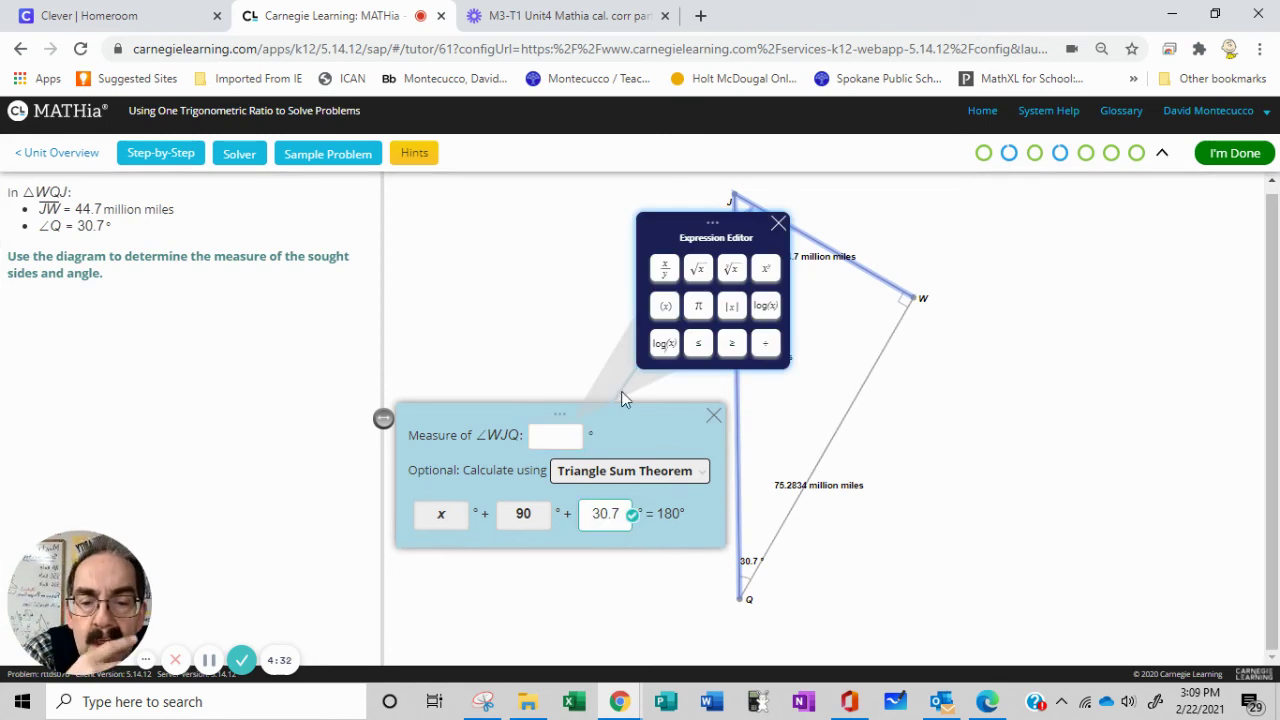
# Enter 180-30.7-90 as the measure of angle J, giving 59.3°
pyautogui.click(545, 440)
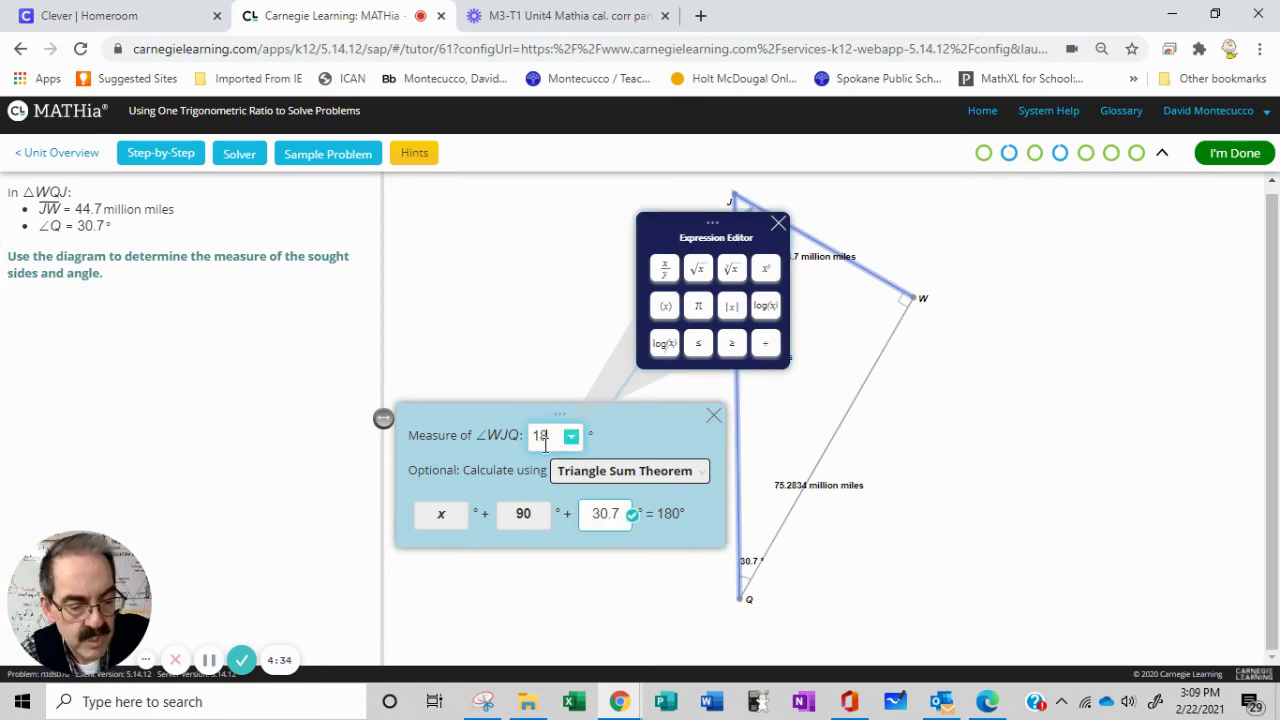
pyautogui.write('180-30.7-')
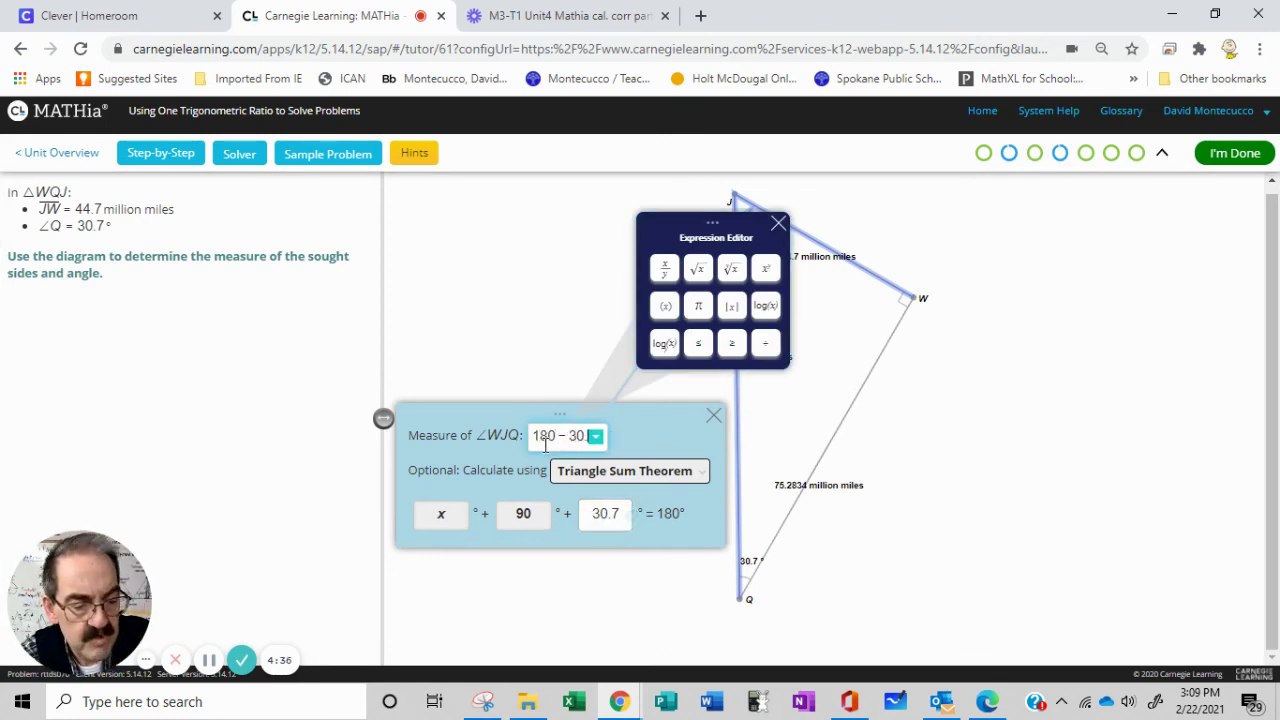
pyautogui.write('90')
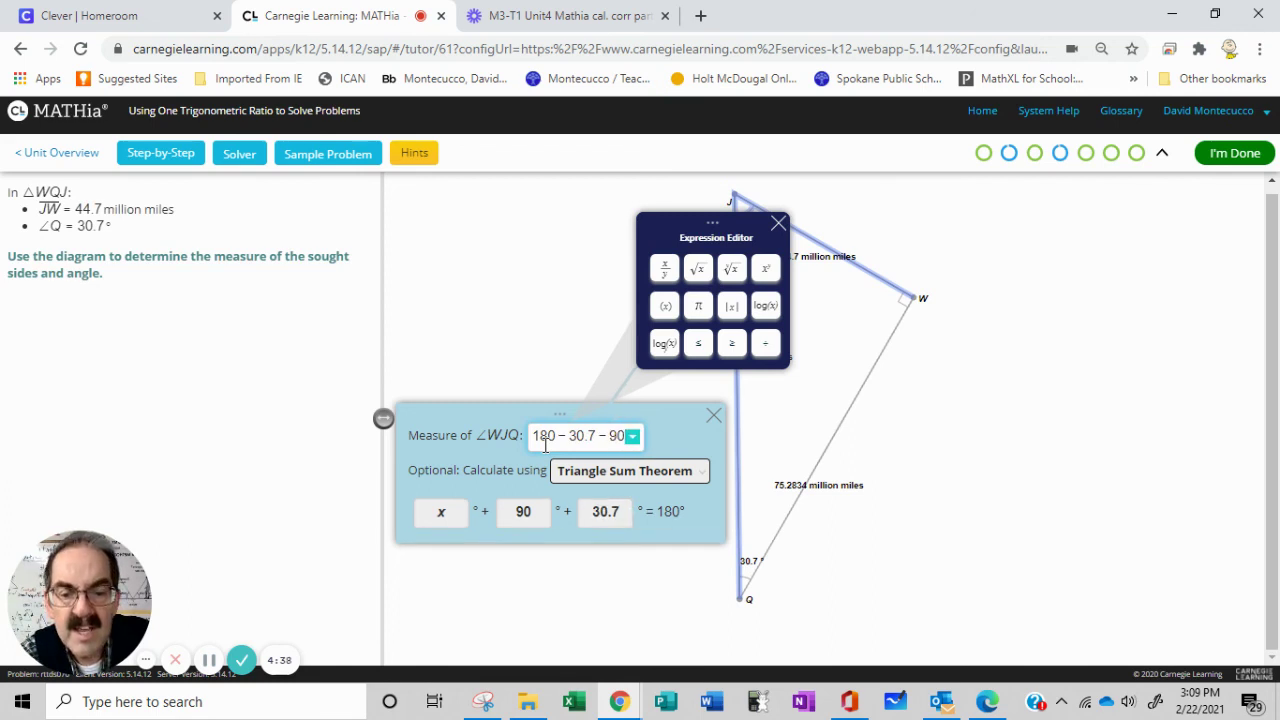
pyautogui.press('Return')
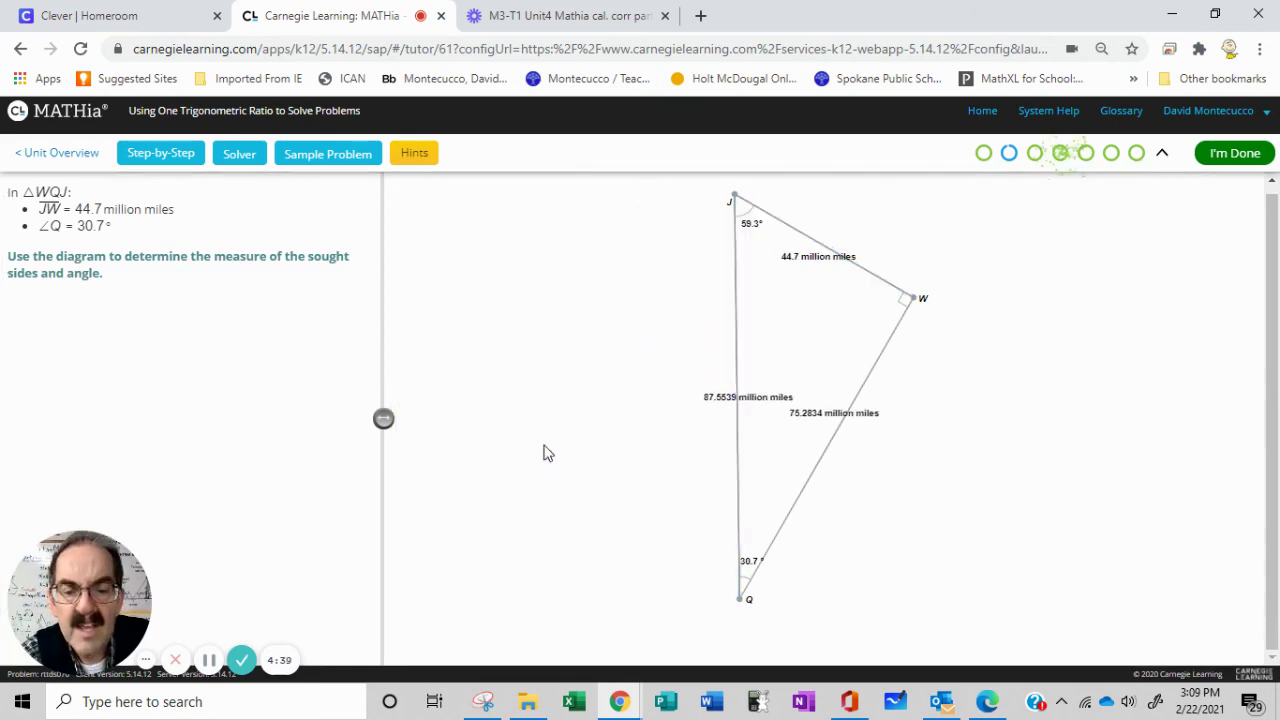
# Mark the triangle problem done and continue to the hot-air-balloon lake lesson
pyautogui.click(1230, 160)
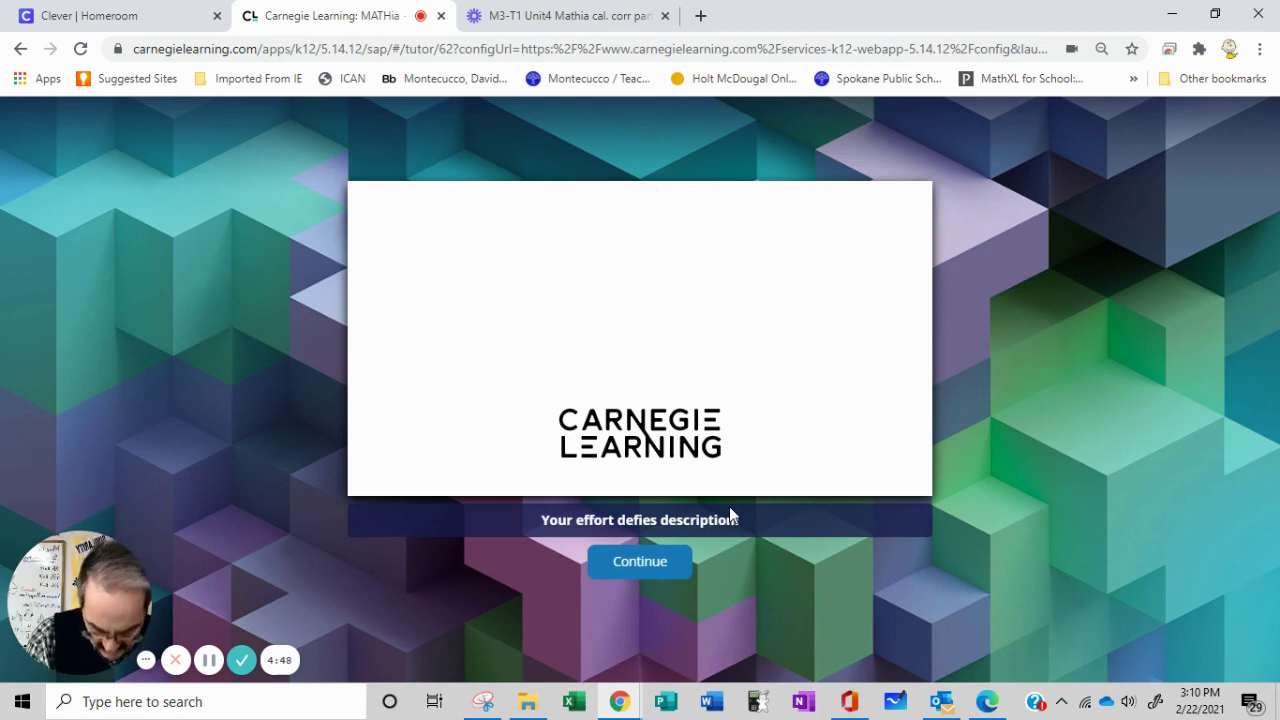
pyautogui.click(628, 566)
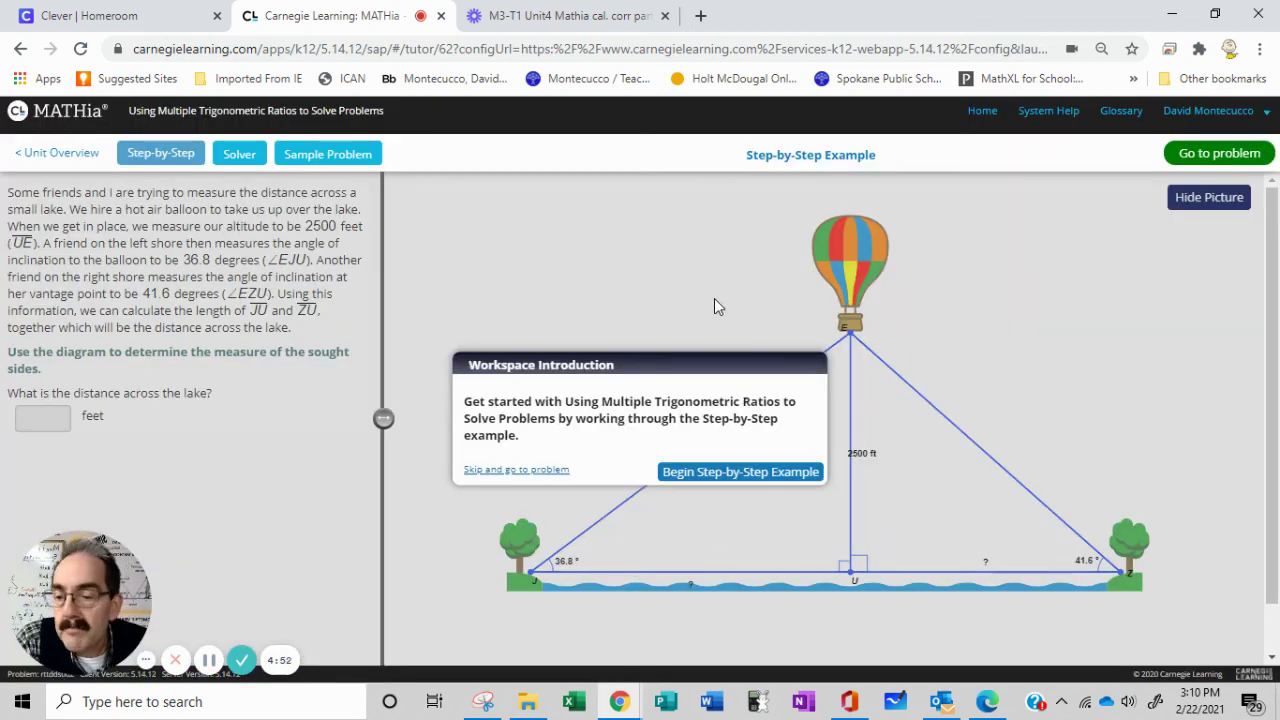